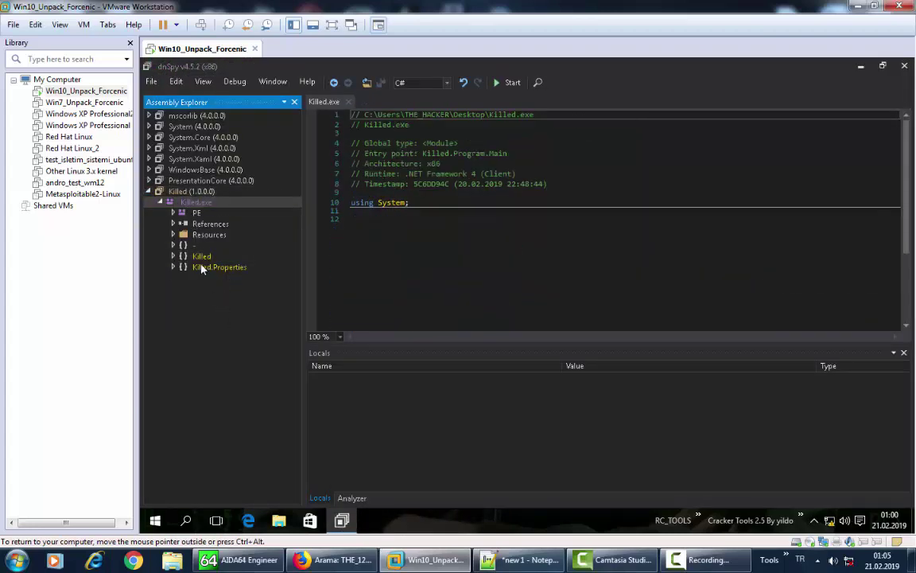
# - Open the Form1 class in the Killed namespace and examine its registration check, highlighting the if (text == "") condition
pyautogui.doubleClick(201, 256)
pyautogui.doubleClick(215, 266)
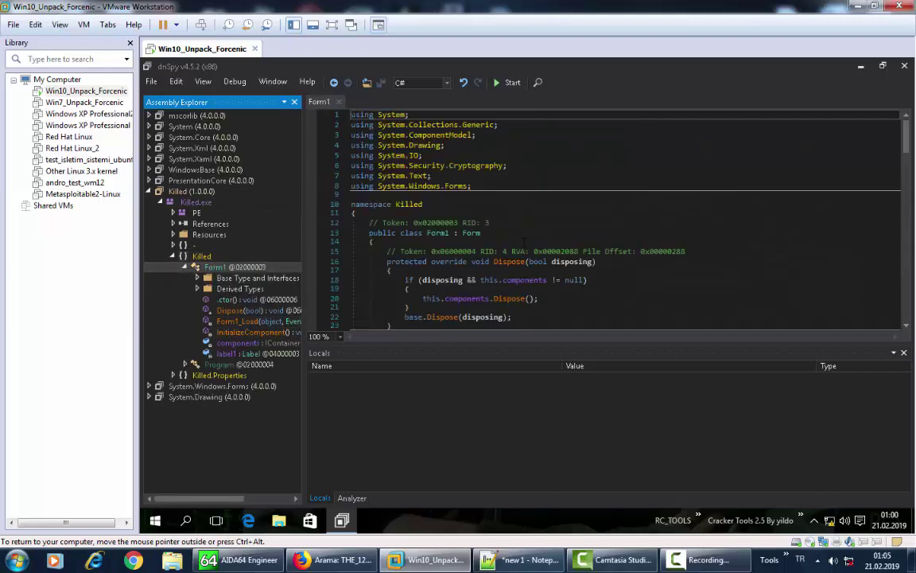
pyautogui.click(654, 267)
pyautogui.scroll(-10, 654, 267)
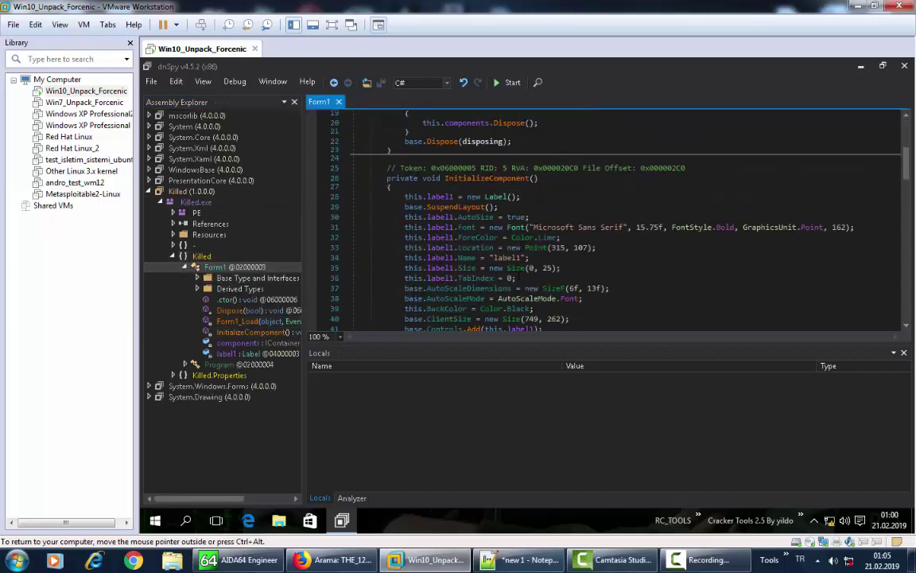
pyautogui.scroll(-10, 518, 280)
pyautogui.scroll(2, 487, 229)
pyautogui.moveTo(387, 178); pyautogui.dragTo(557, 302)
pyautogui.scroll(-6, 557, 302)
pyautogui.scroll(4, 701, 294)
pyautogui.click(707, 241)
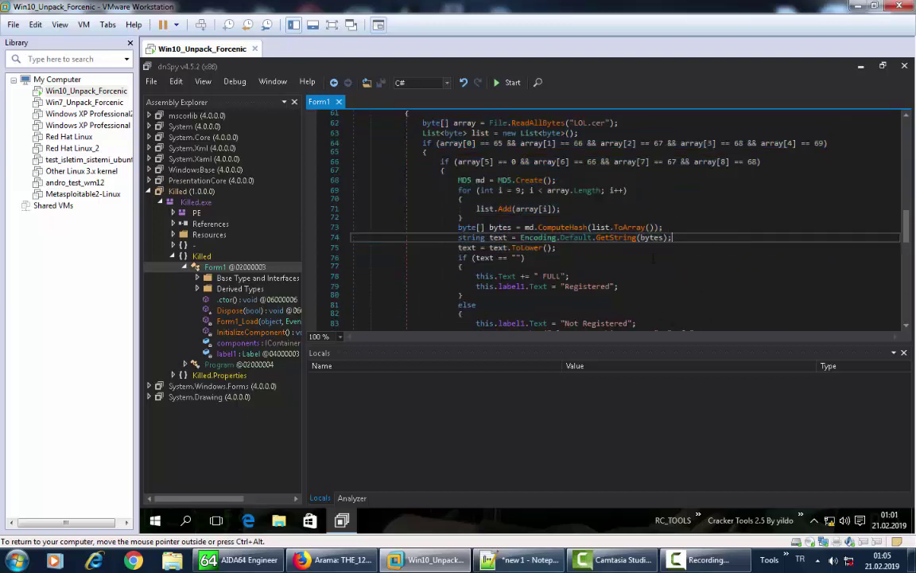
pyautogui.moveTo(445, 258); pyautogui.dragTo(525, 257)
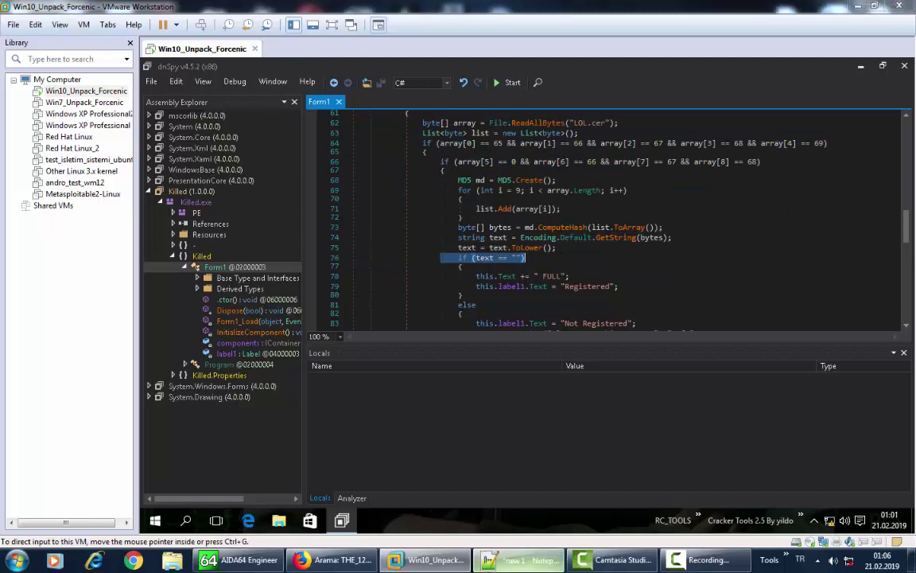
# - Switch to the Notepad++ notes and add ":)" followed by the line 'text == "" İse Program Fulldür Neyse :)'
pyautogui.click(512, 557)
pyautogui.press('Return')
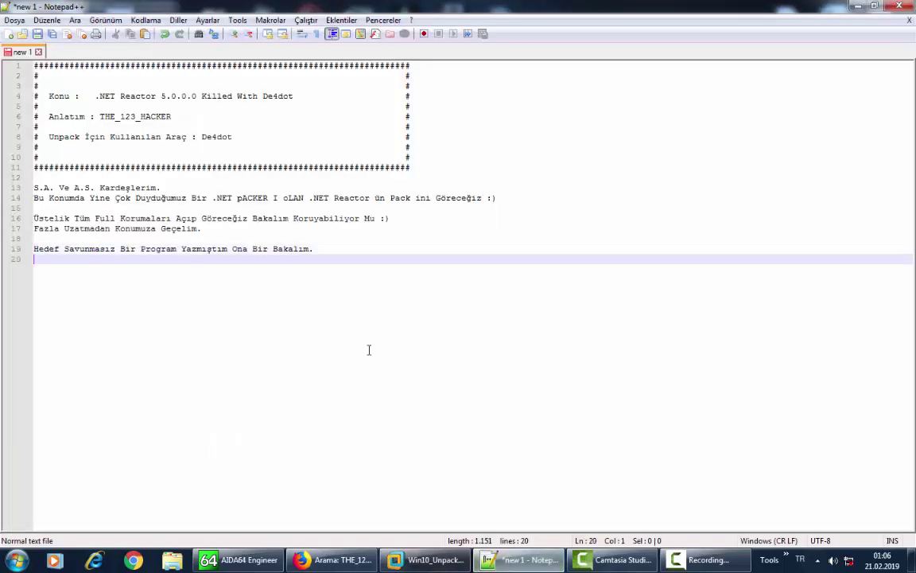
pyautogui.write(')')
pyautogui.press('Return')
pyautogui.press('Return')
pyautogui.write('text')
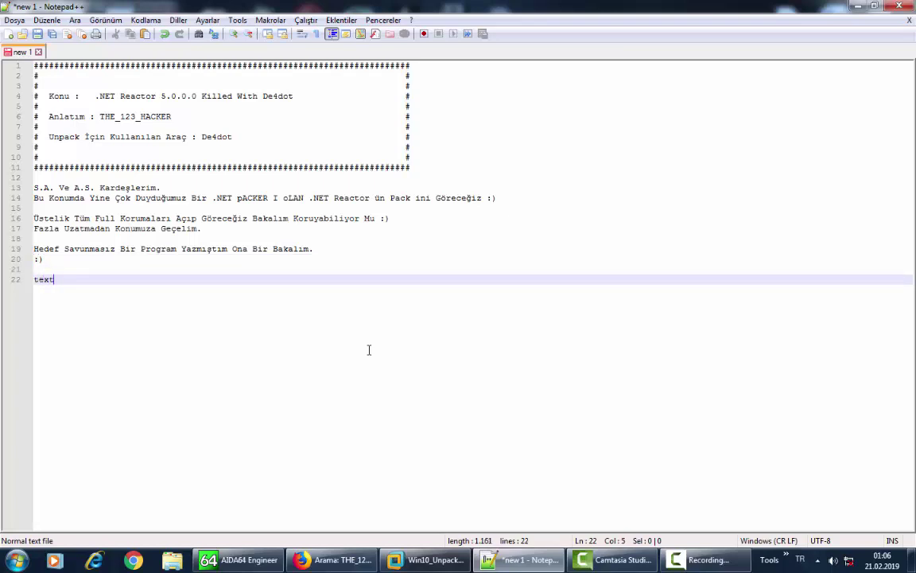
pyautogui.write(' == ""')
pyautogui.write(' == "" İs')
pyautogui.write('e Pr')
pyautogui.write('e Program F')
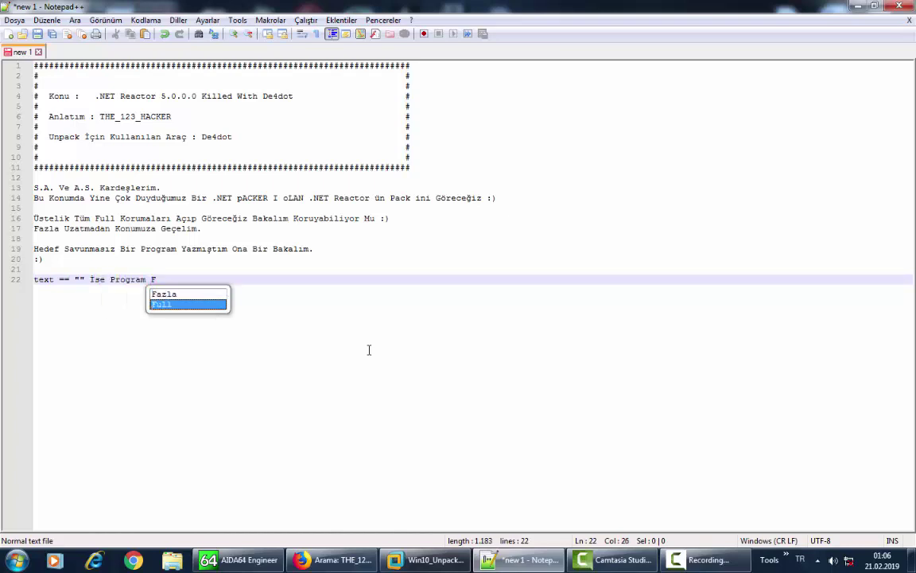
pyautogui.write('ulldür Neyse :)')
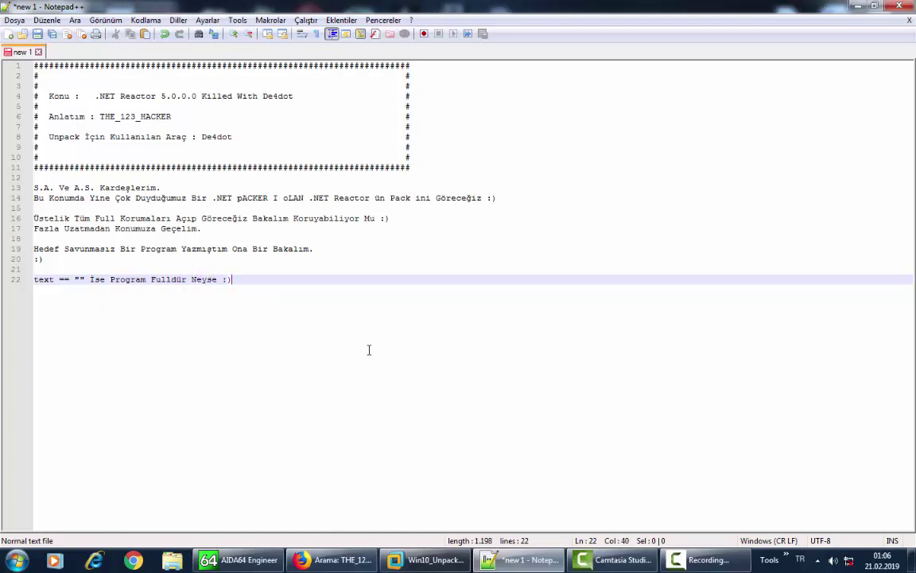
# - Add the lines "Görebiliyoruz." and "Şimdi Allah Ne Verdiyse Paketliyelim." to the notes, separated by blank lines
pyautogui.press('Return')
pyautogui.press('Return')
pyautogui.write('Görebiliy')
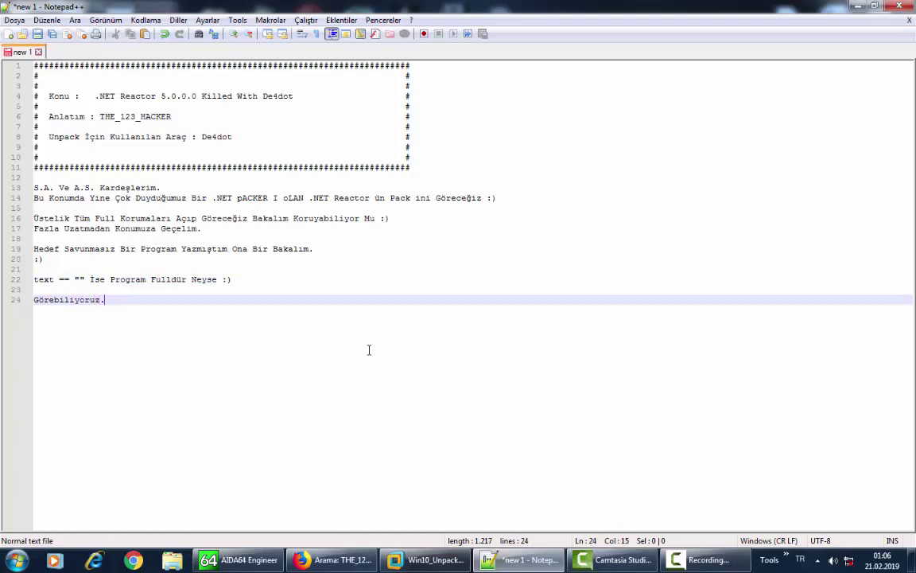
pyautogui.write('oruz.')
pyautogui.press('Return')
pyautogui.press('Return')
pyautogui.write('Şimdi Allah N')
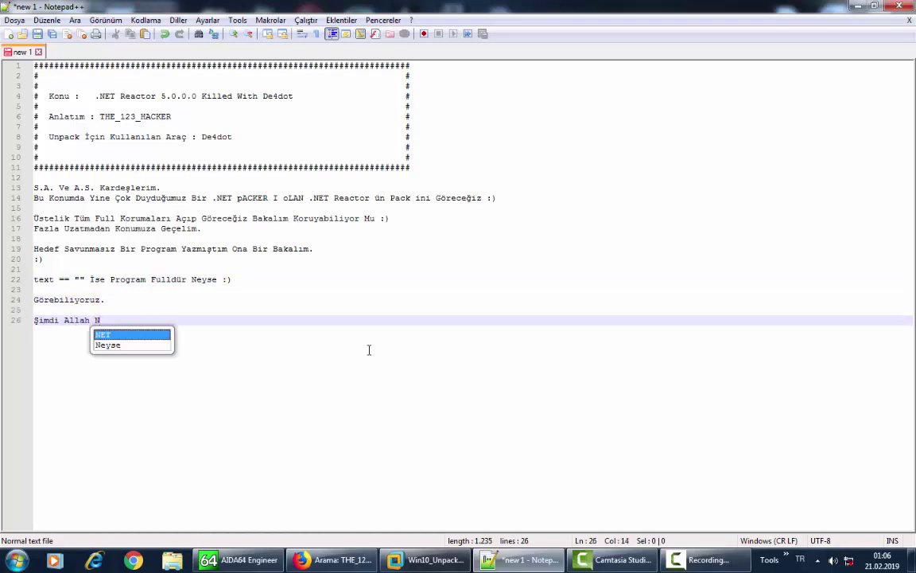
pyautogui.write('e V')
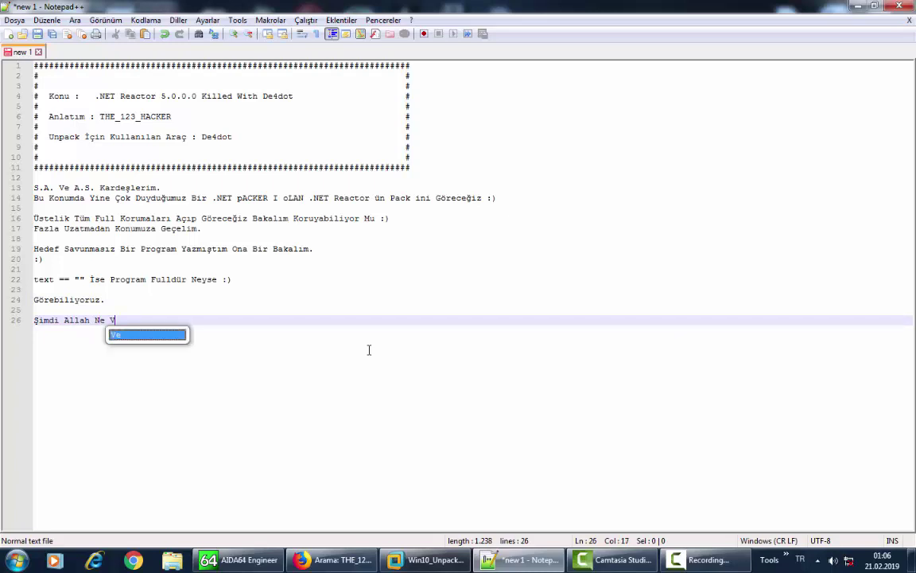
pyautogui.write('erdiyse Paket')
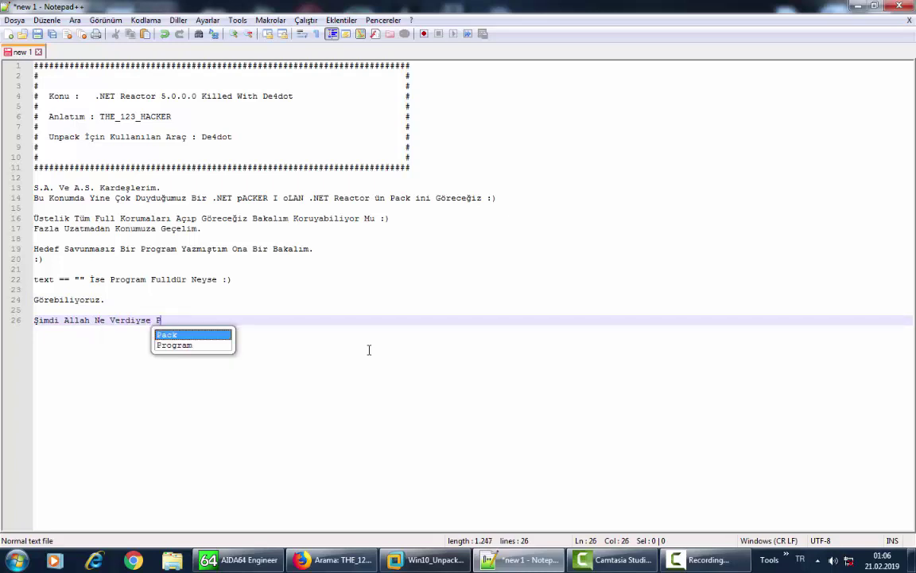
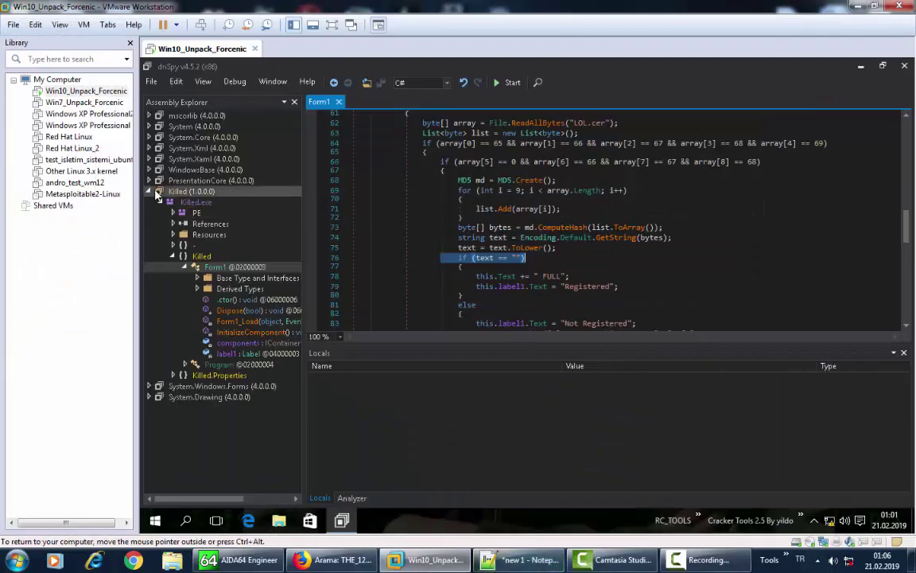
# - In dnSpy in the virtual machine, remove the System.Drawing, System.Windows.Forms and Killed assemblies from the loaded list
pyautogui.doubleClick(159, 193)
pyautogui.doubleClick(188, 214)
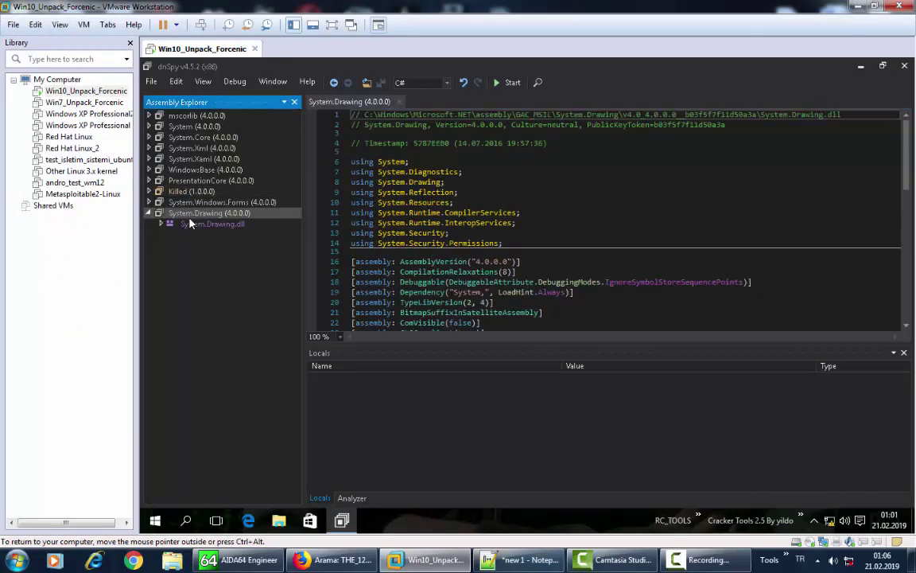
pyautogui.press('Delete')
pyautogui.press('Delete')
pyautogui.press('Delete')
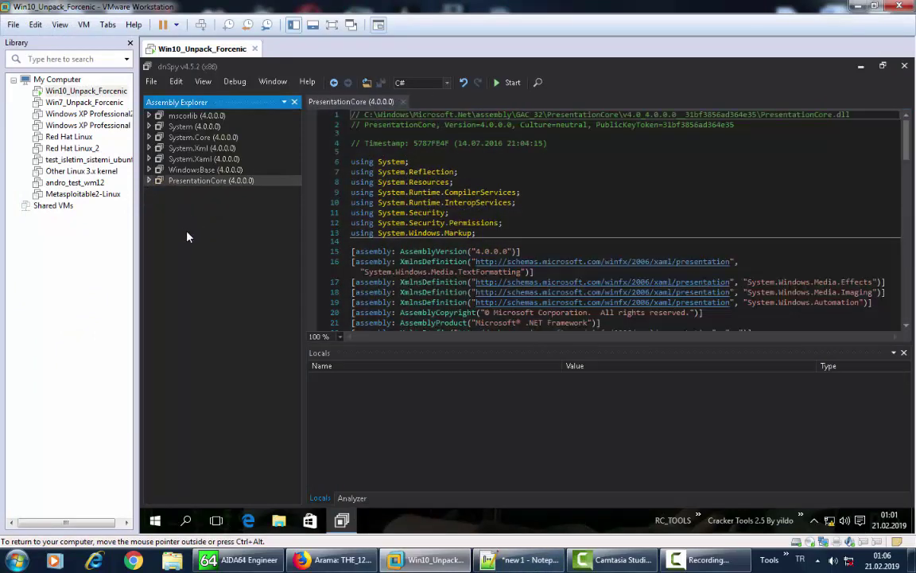
# - Minimize dnSpy and select the dotNET_Reactor shortcut on the virtual machine's desktop
pyautogui.click(860, 66)
pyautogui.moveTo(462, 328); pyautogui.dragTo(507, 415)
pyautogui.click(258, 346)
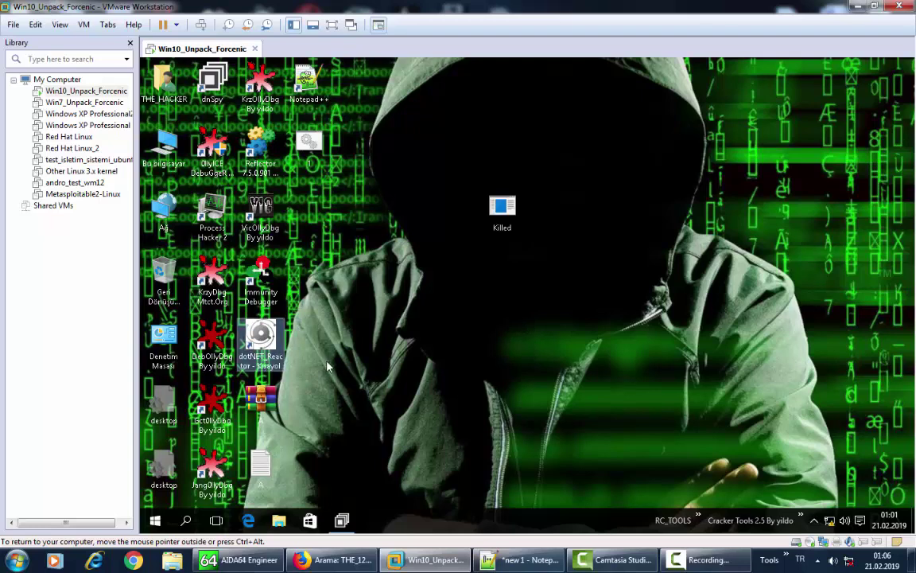
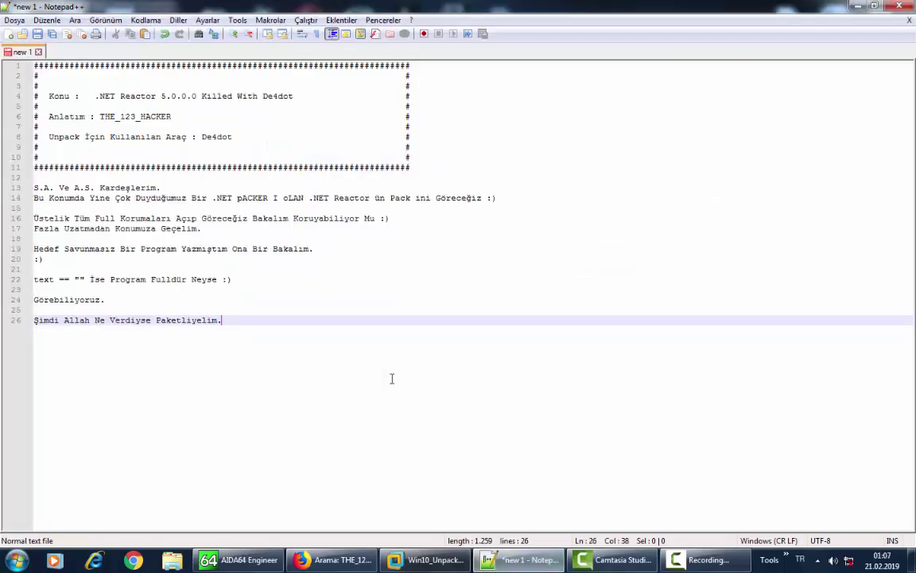
# - Add the lines "Hepsini Seçtim." and "Şimdi Paketliyelim." to the Notepad++ notes, separated by blank lines
pyautogui.press('Return')
pyautogui.press('Return')
pyautogui.write('Hepsi')
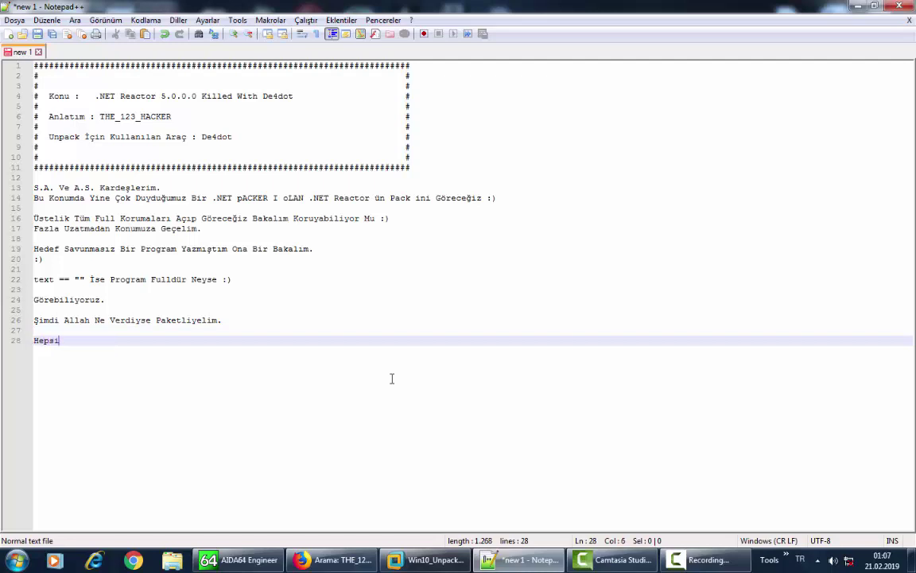
pyautogui.write('ni Seçti')
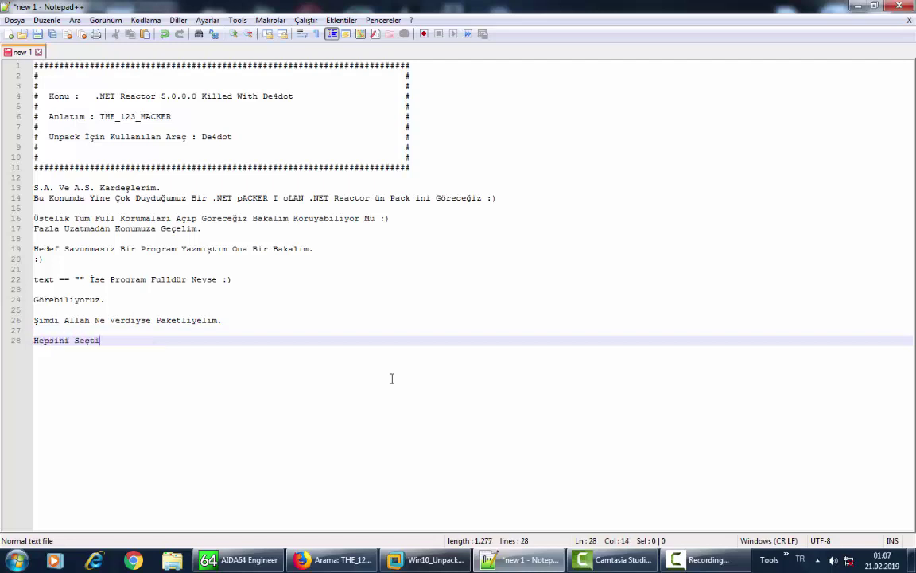
pyautogui.press('Return')
pyautogui.press('Return')
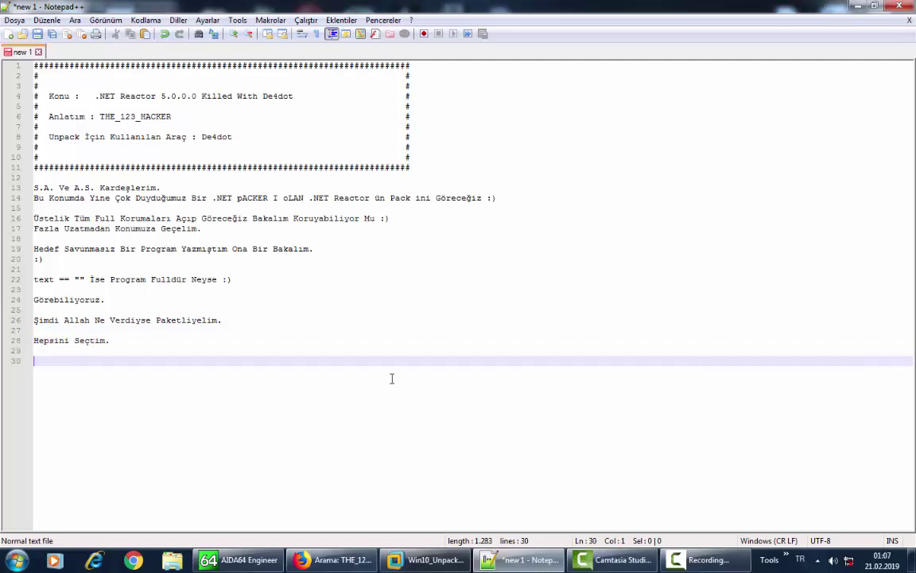
pyautogui.write('Şimdi P')
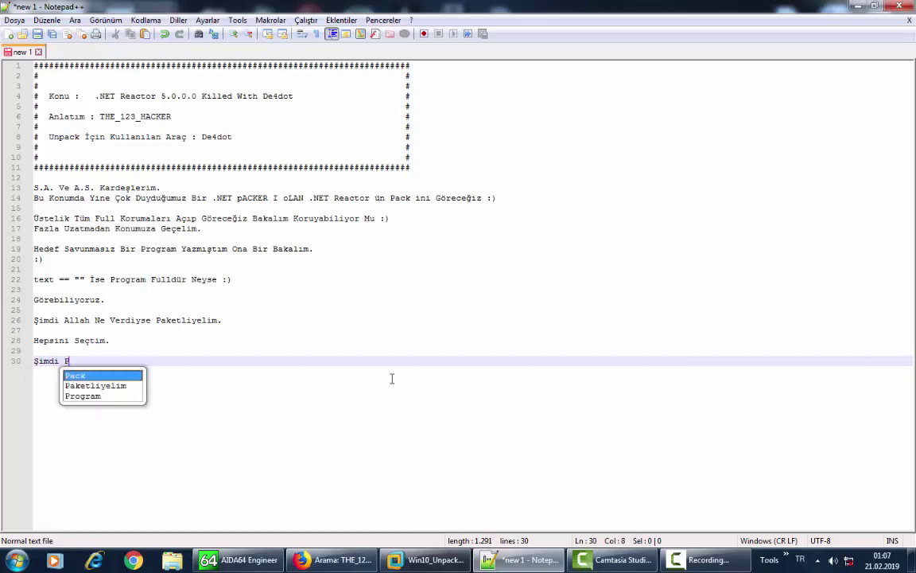
pyautogui.write('aketliyelim.')
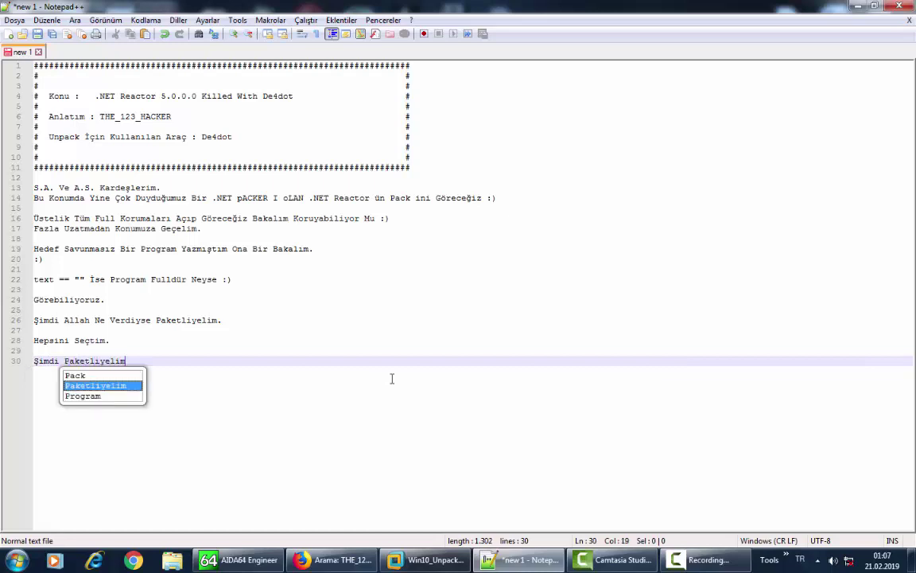
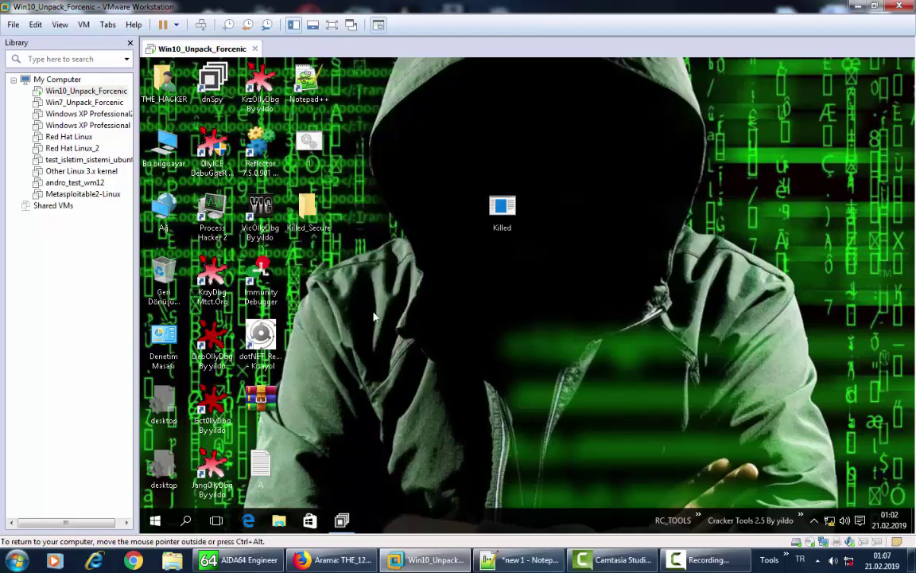
# - Open the Killed_Secure folder on the virtual machine's desktop and rename the Killed application to Killed_packed
pyautogui.doubleClick(306, 208)
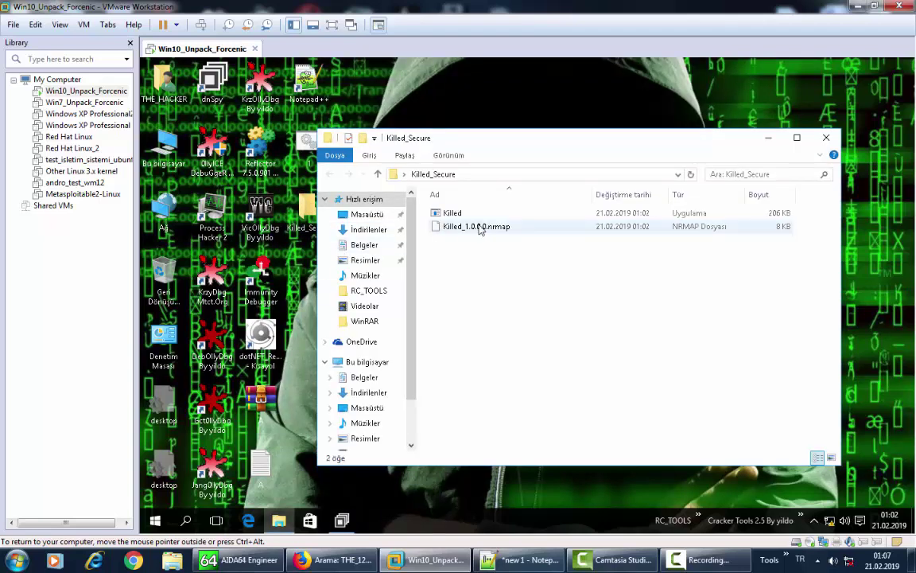
pyautogui.rightClick(451, 214)
pyautogui.click(595, 533)
pyautogui.click(476, 215)
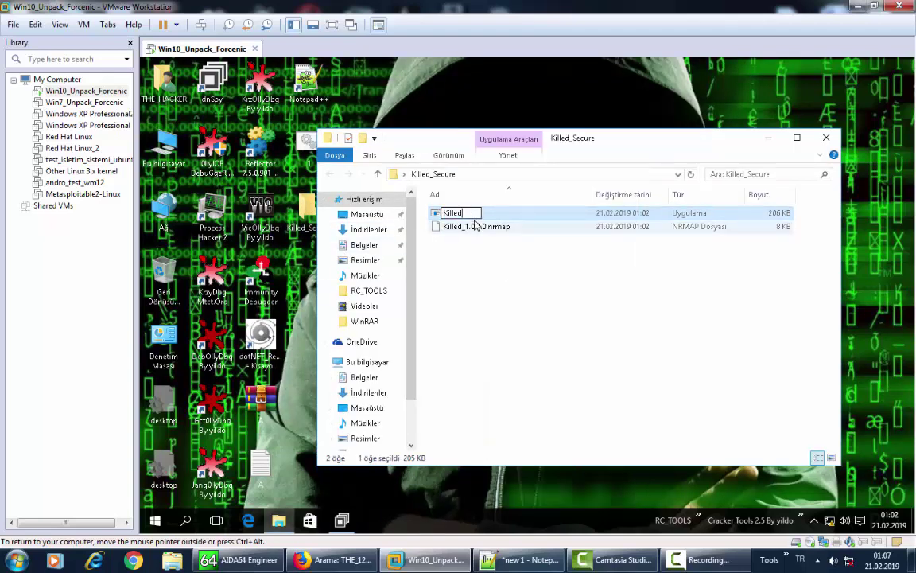
pyautogui.write('_packed')
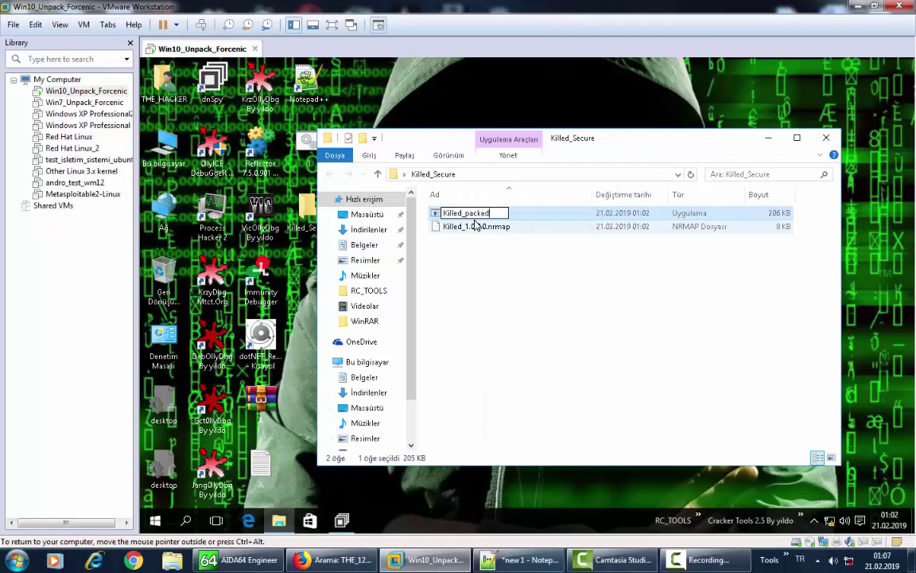
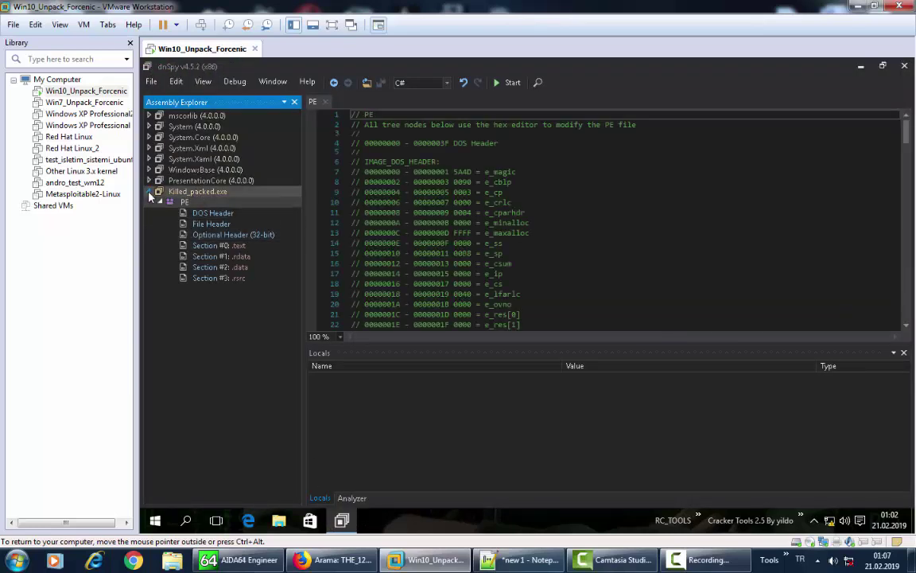
# - Remove Killed_packed.exe from dnSpy's loaded assemblies, then minimize dnSpy and select the Killed_packed file on the desktop
pyautogui.click(193, 193)
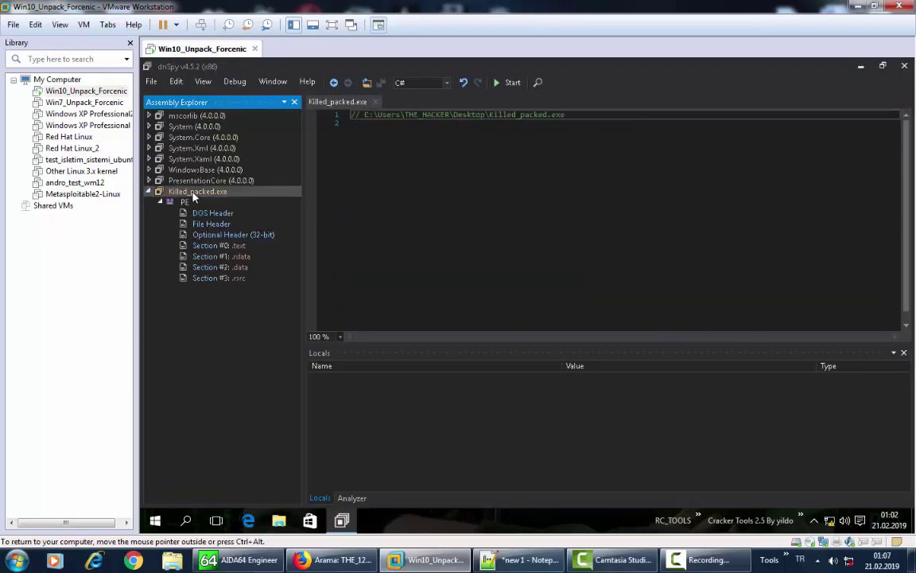
pyautogui.press('Delete')
pyautogui.click(863, 68)
pyautogui.click(593, 207)
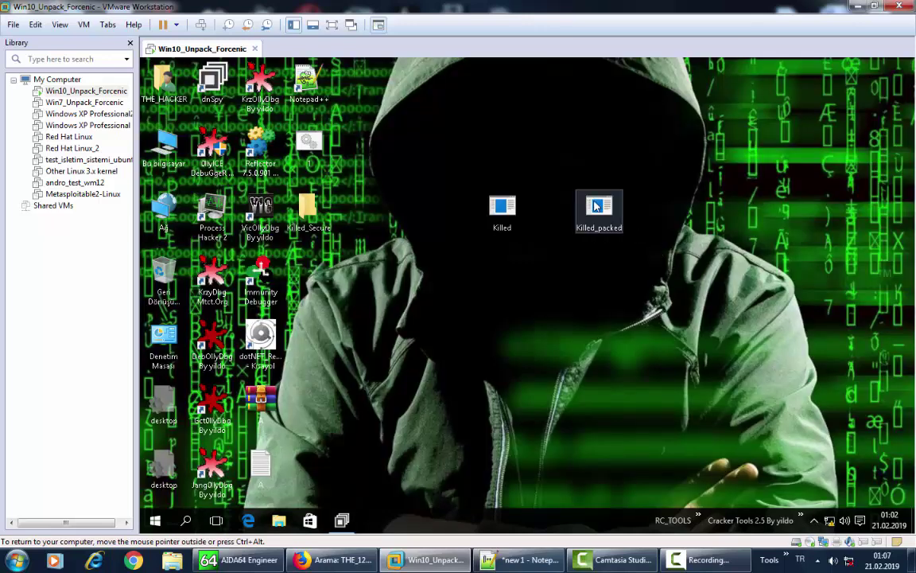
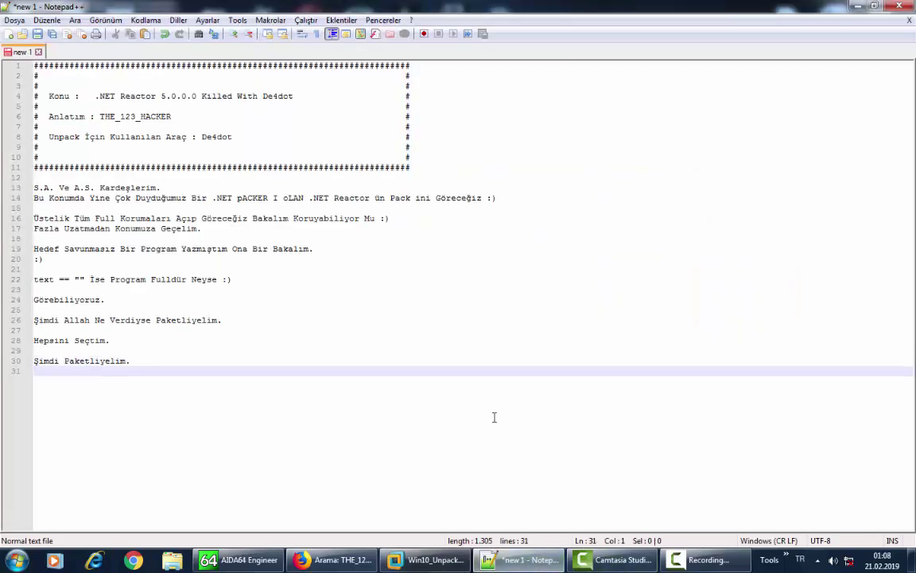
# - Add ":)" and, after a blank line, "Şimdi Bakalım Dump İşe Yarayacak Mı ?" to the Notepad++ notes
pyautogui.press('Return')
pyautogui.press('Return')
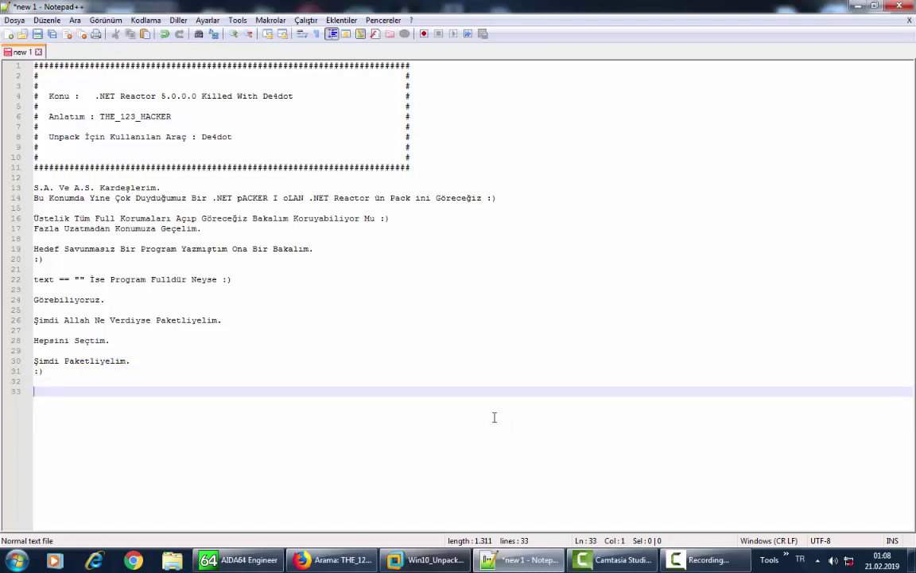
pyautogui.write('Şimdi Bakalım D')
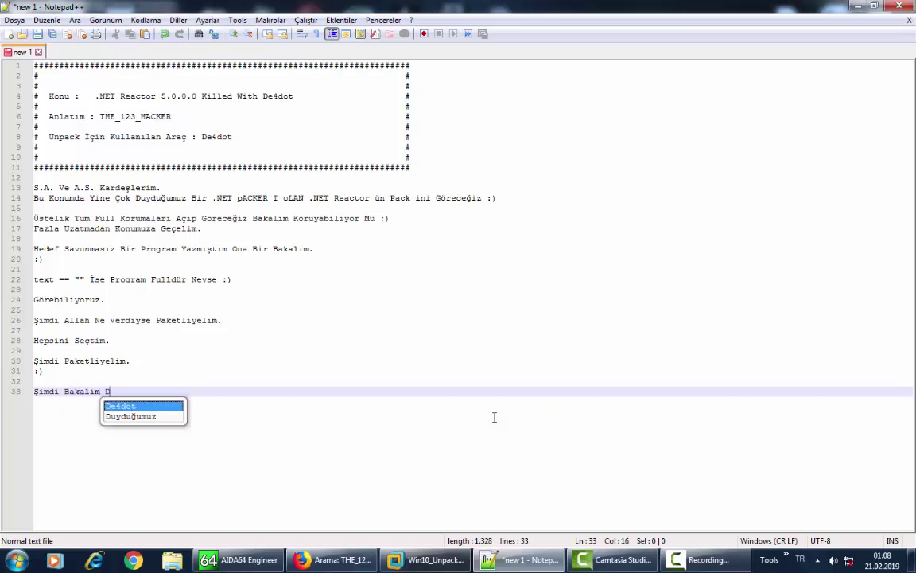
pyautogui.write('ump İşe Y')
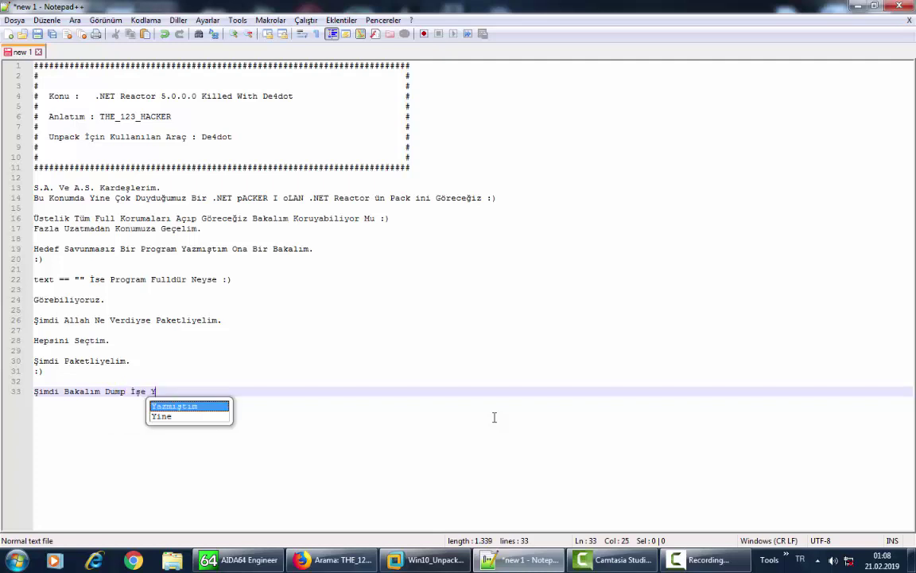
pyautogui.write('arayacak Mı ')
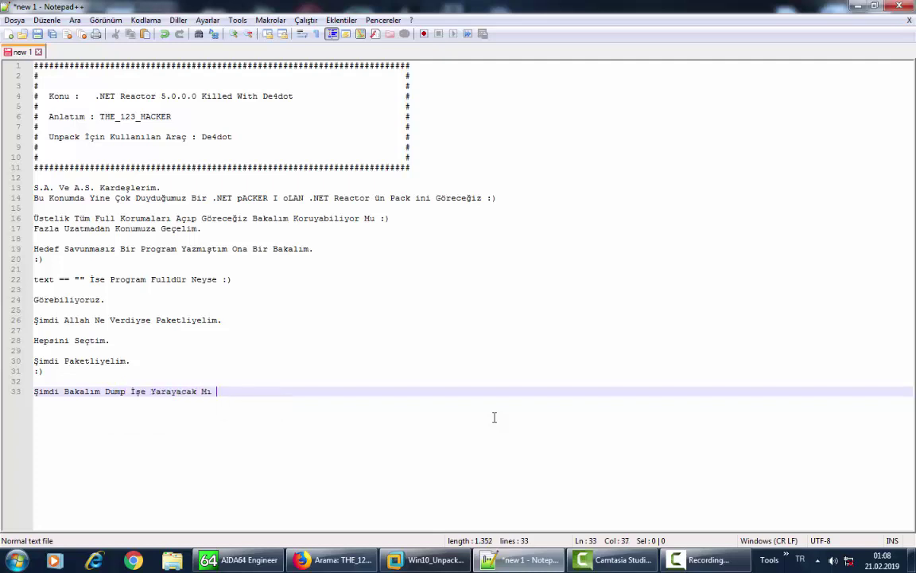
pyautogui.write('?')
pyautogui.press('Return')
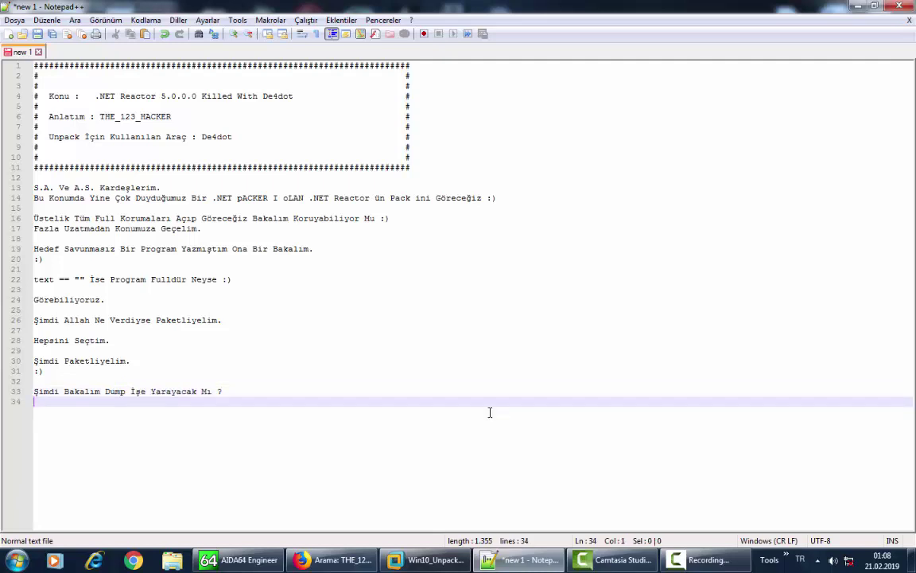
# - Switch to the virtual machine, dump the running Killed_packed.exe process with MegaDumper and close the dumper
pyautogui.click(430, 560)
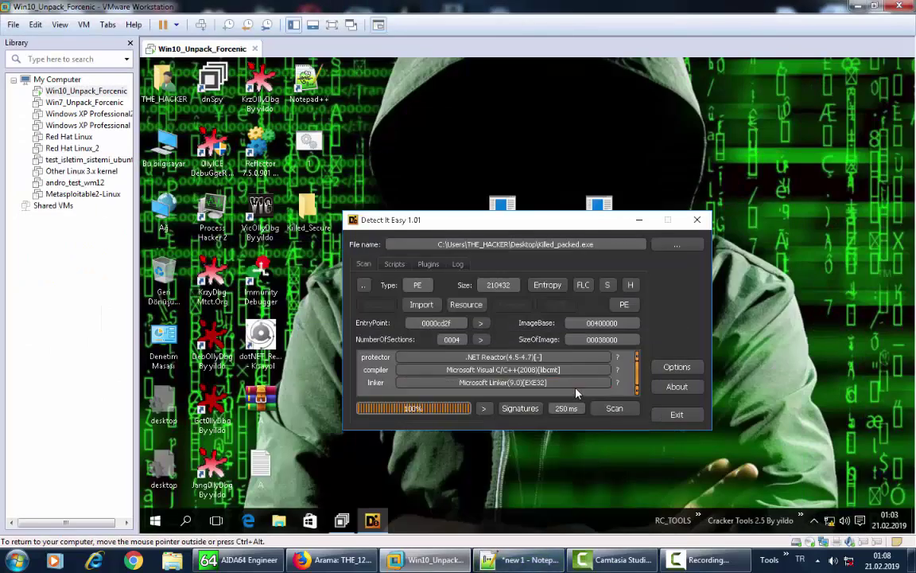
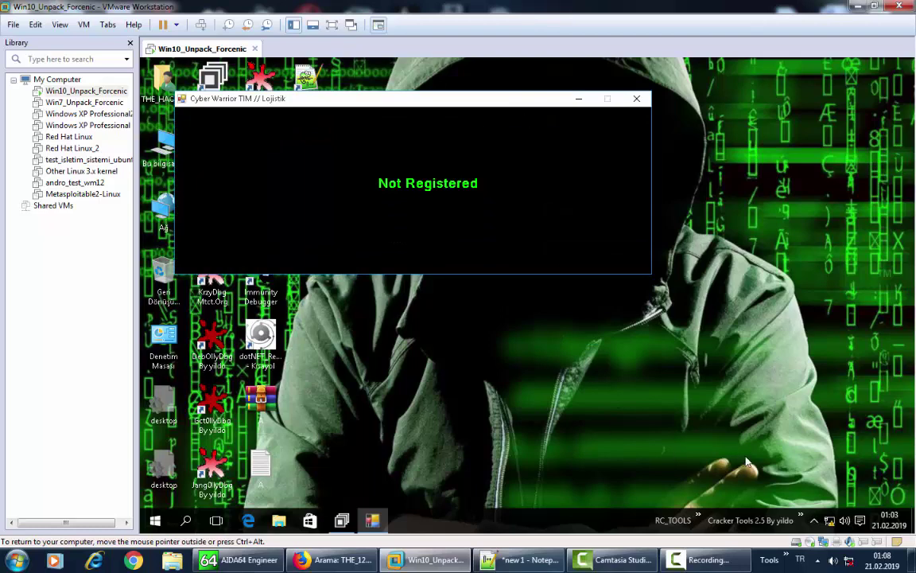
pyautogui.click(800, 515)
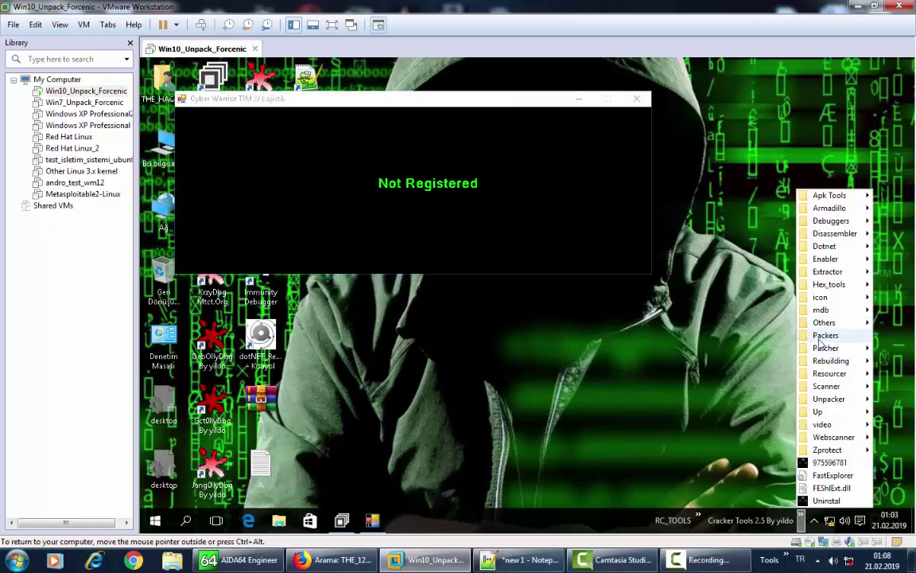
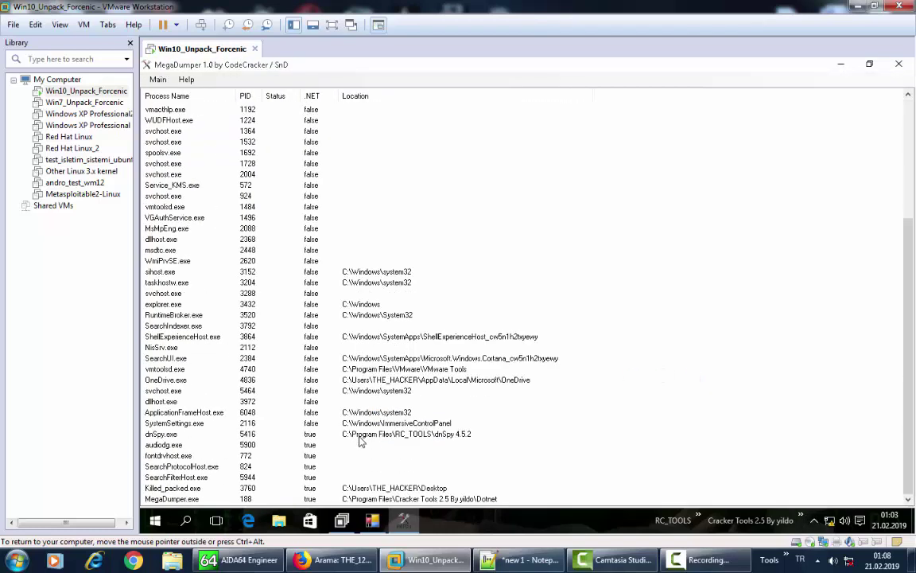
pyautogui.click(215, 489)
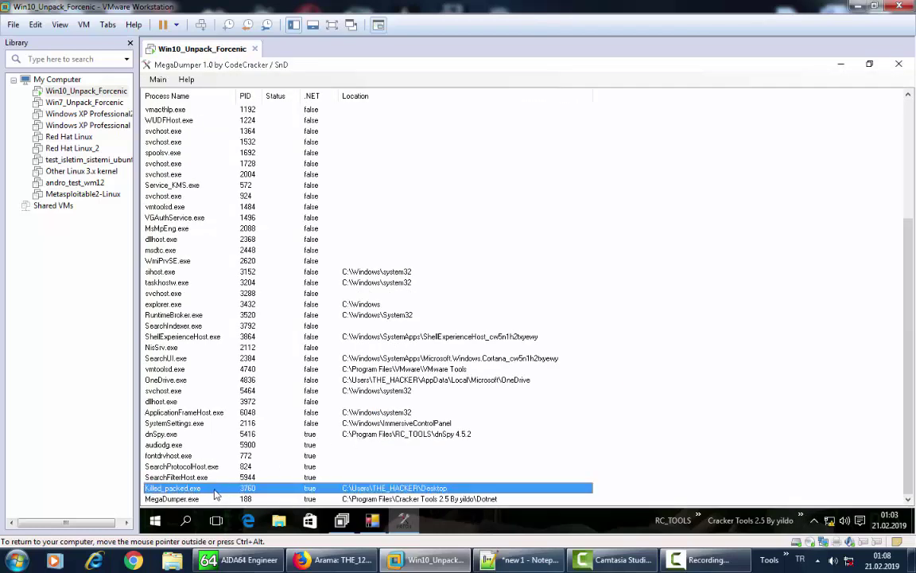
pyautogui.rightClick(214, 491)
pyautogui.click(253, 356)
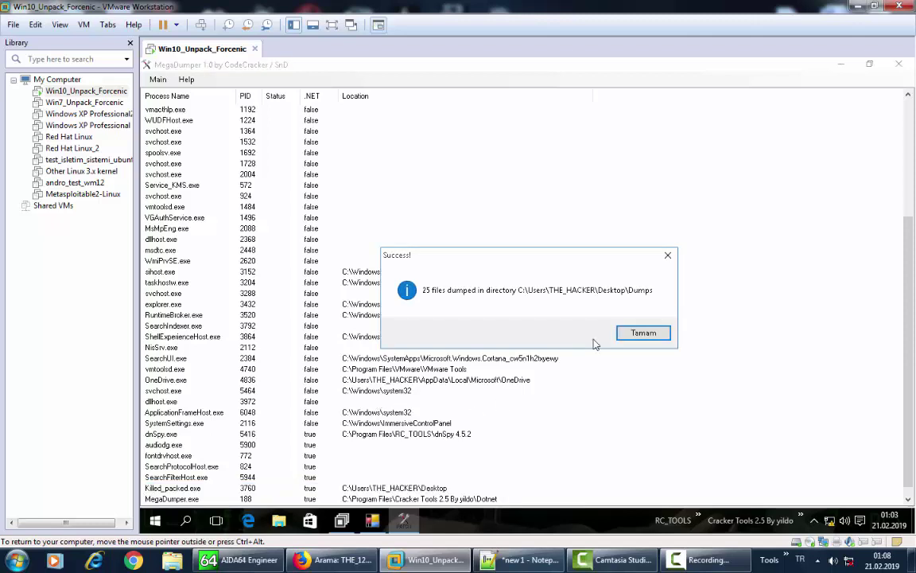
pyautogui.click(634, 333)
pyautogui.click(900, 65)
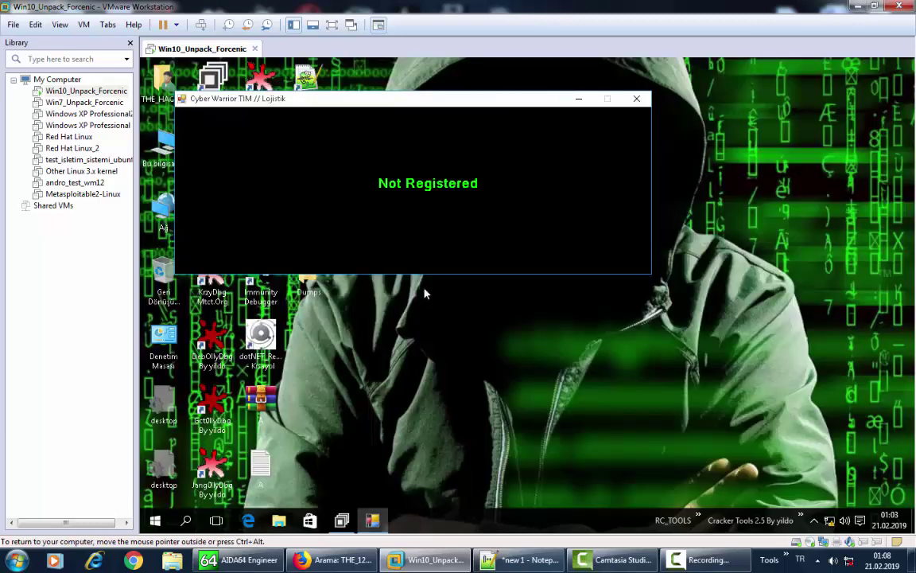
# - Close the Killed_packed program window and try to run the dumped Killed application from the desktop's Dumps folder
pyautogui.click(636, 99)
pyautogui.doubleClick(309, 283)
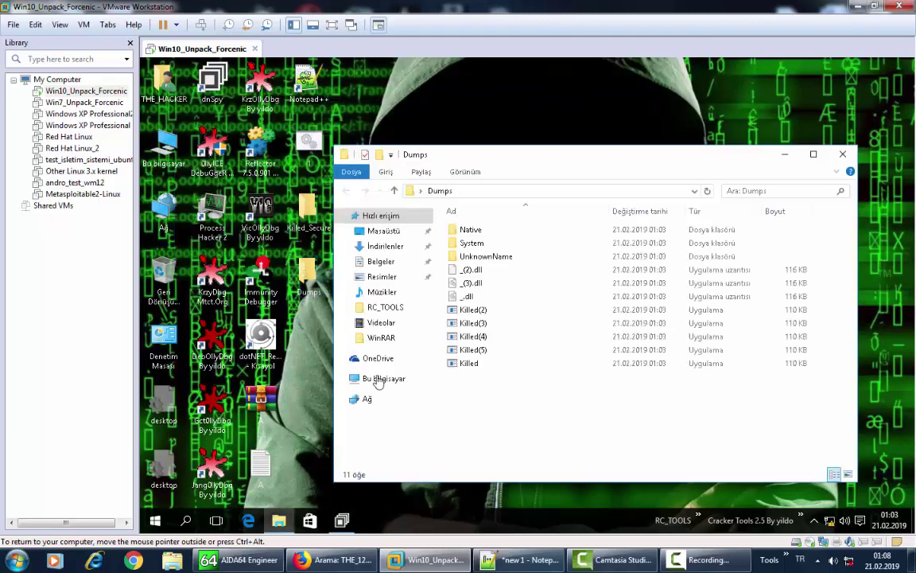
pyautogui.doubleClick(470, 363)
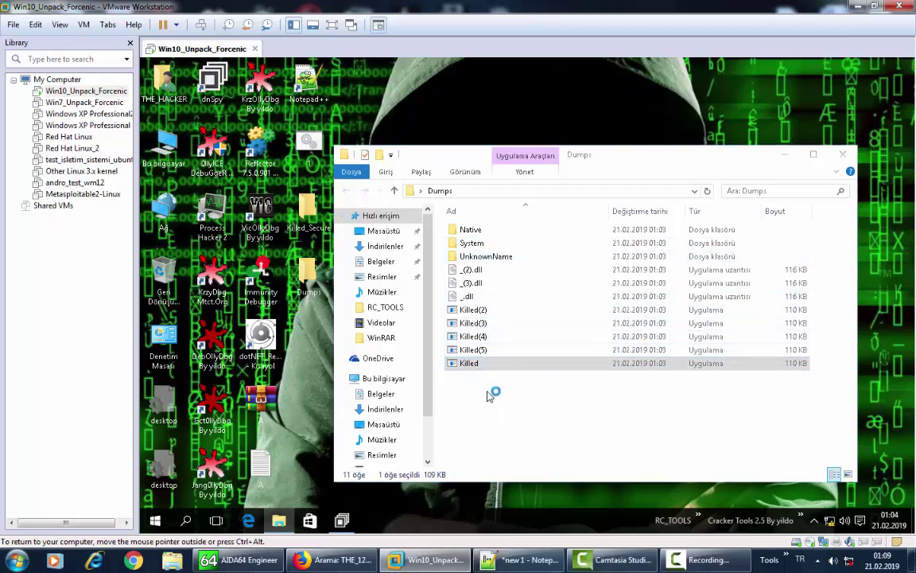
# - Add ":)" below the dump question in the Notepad++ notes and return to the virtual machine
pyautogui.click(514, 555)
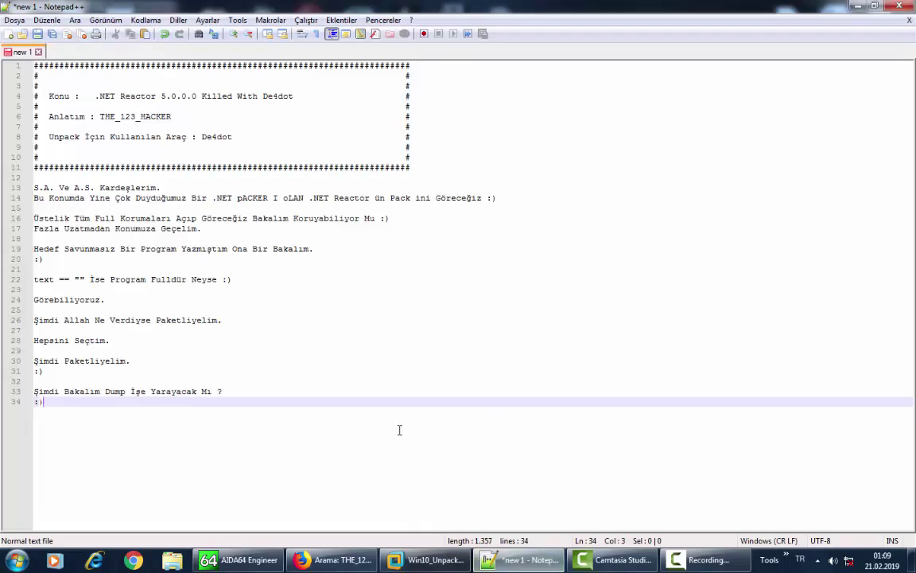
pyautogui.click(430, 559)
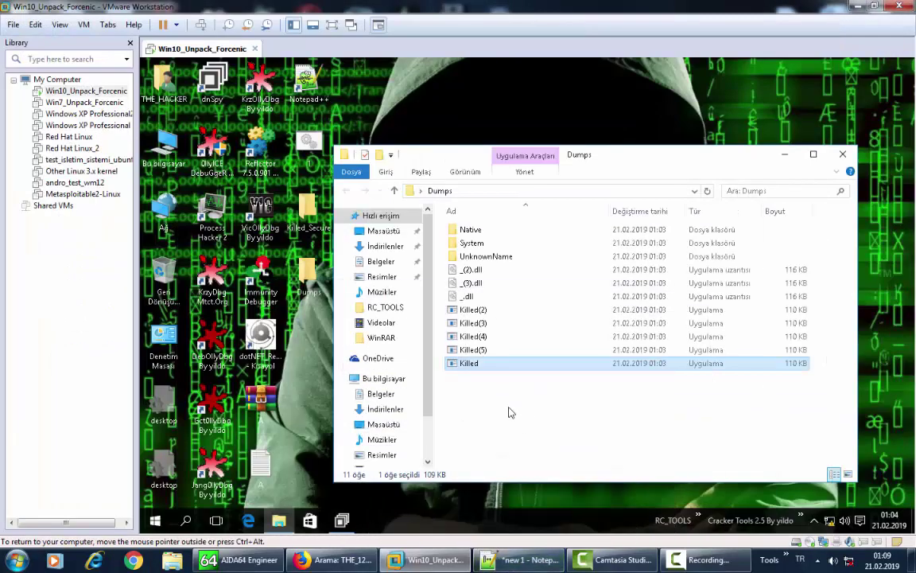
# - Scan the dumped Killed application in the Dumps folder with Detect It Easy and close the scanner
pyautogui.rightClick(469, 369)
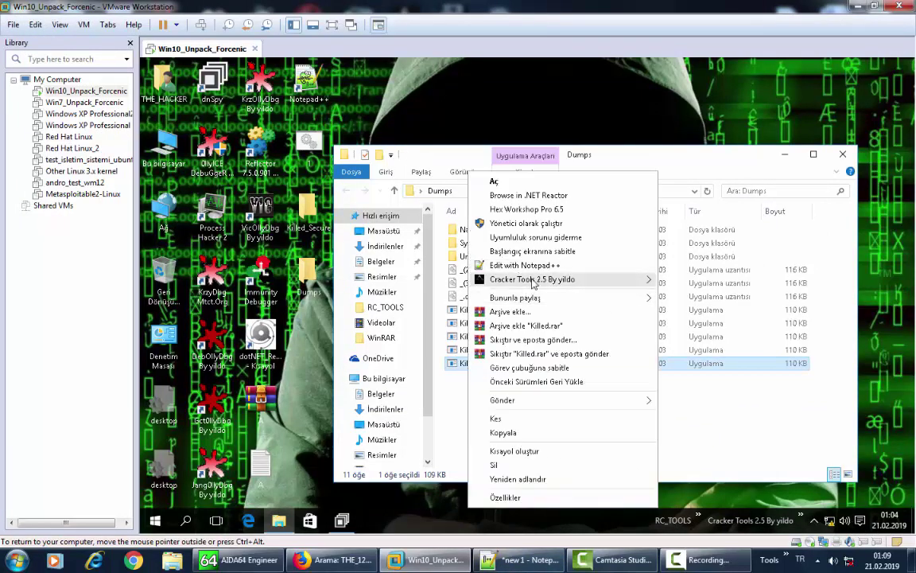
pyautogui.moveTo(548, 279)
pyautogui.moveTo(691, 427)
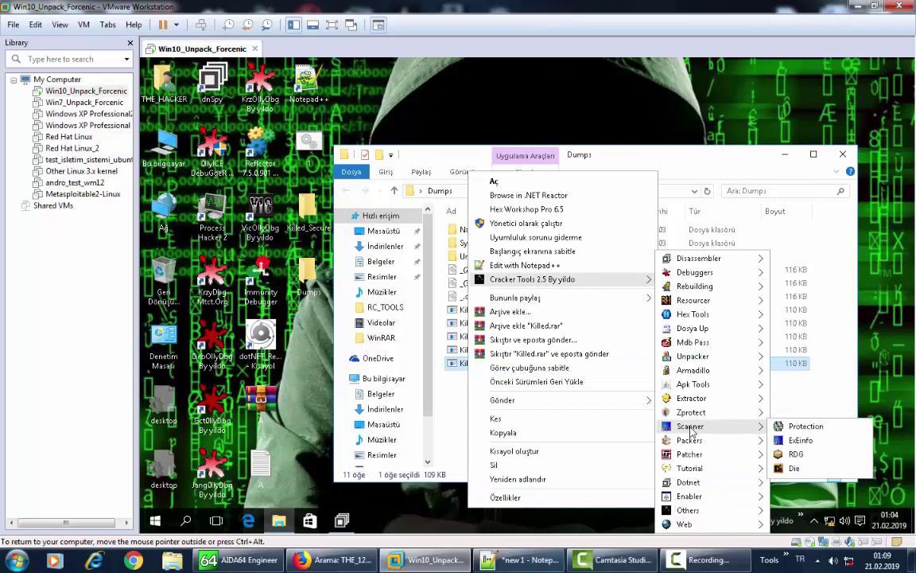
pyautogui.click(794, 469)
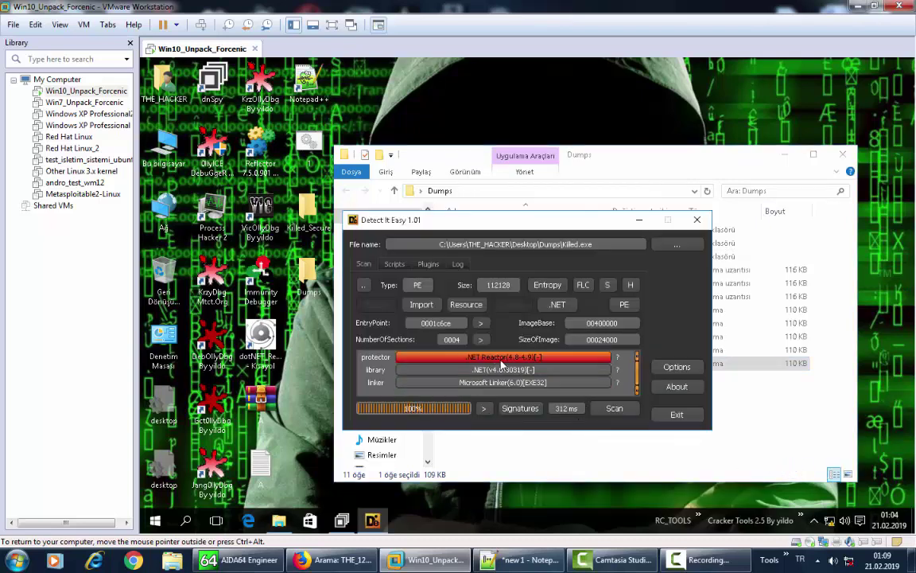
pyautogui.click(697, 220)
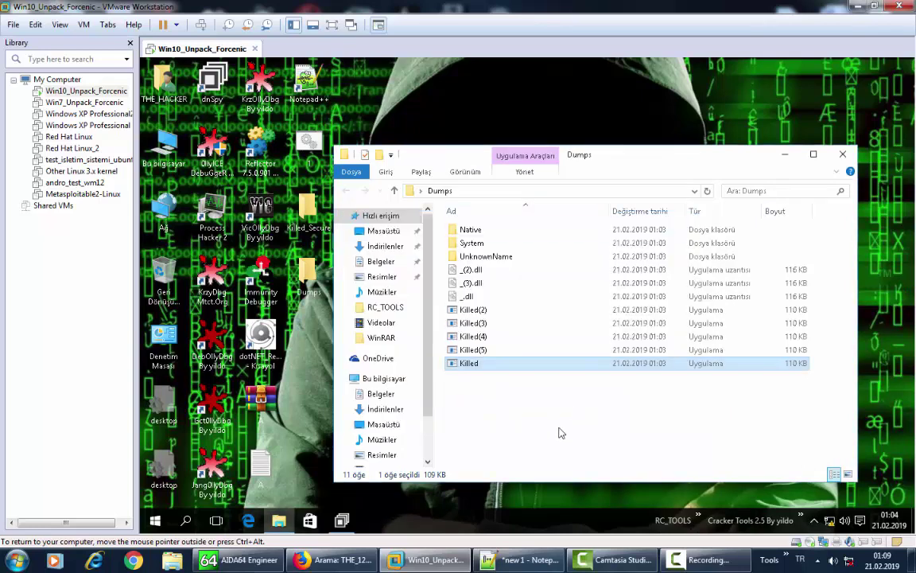
# - Examine the System, Native and UnknownName subfolders of Dumps and try to run the dumped Killed(2) application
pyautogui.doubleClick(471, 243)
pyautogui.click(347, 190)
pyautogui.doubleClick(466, 230)
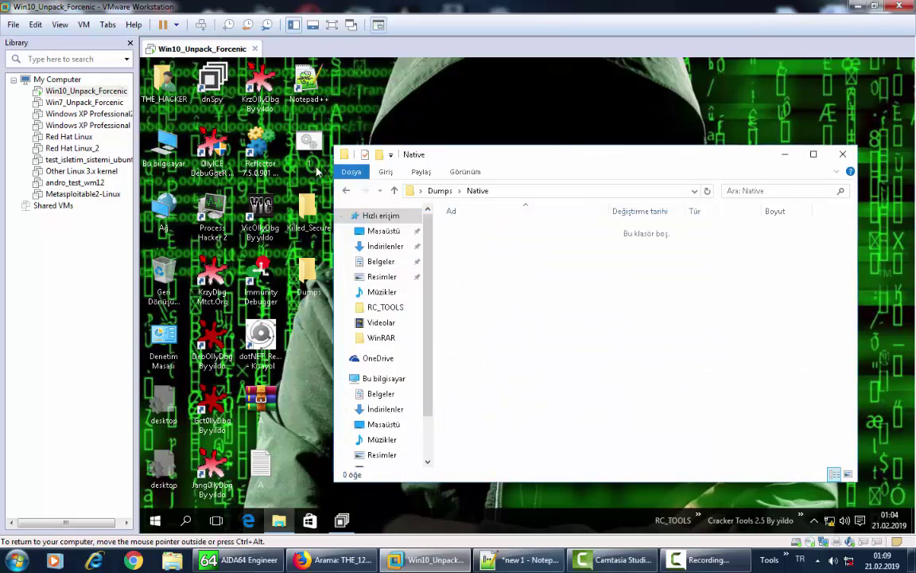
pyautogui.click(346, 190)
pyautogui.doubleClick(484, 255)
pyautogui.moveTo(571, 342); pyautogui.dragTo(555, 443)
pyautogui.click(347, 190)
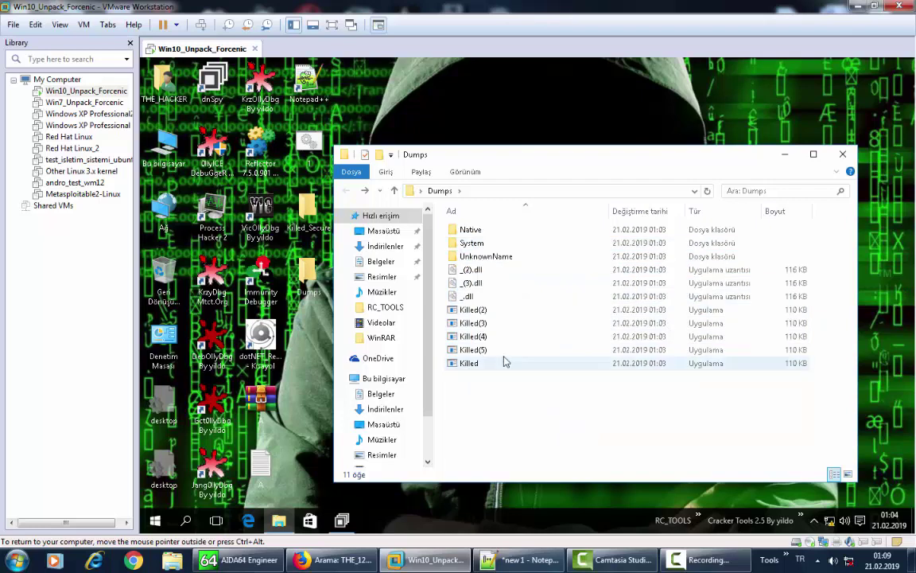
pyautogui.doubleClick(477, 310)
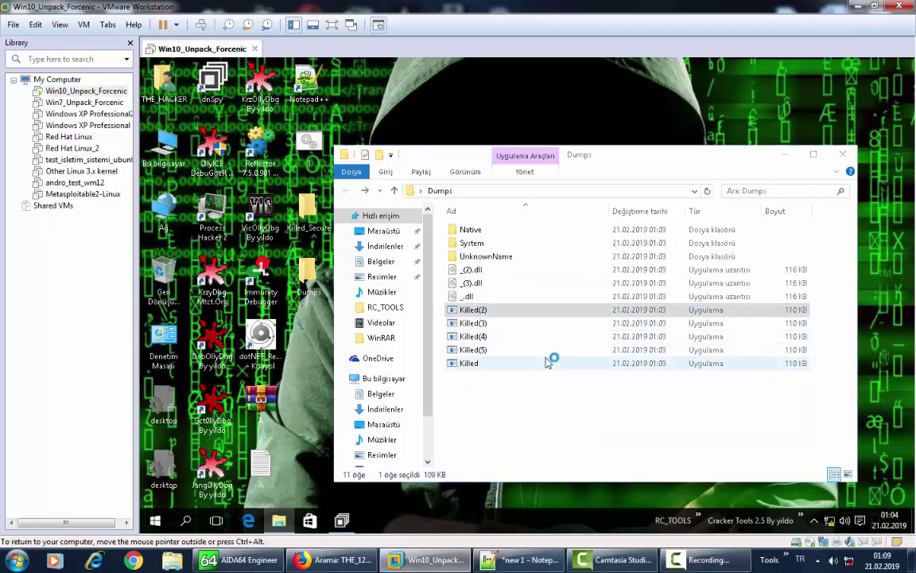
# - Add the lines "Dump Yemedi :D" and "Başka Türlü Deneyelim :)" to the end of the Notepad++ notes
pyautogui.click(493, 559)
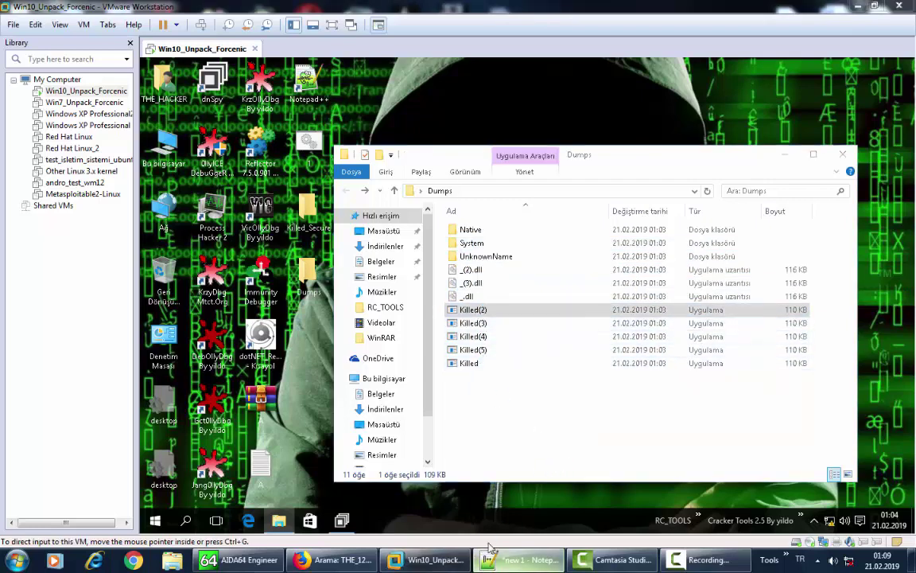
pyautogui.press('Return')
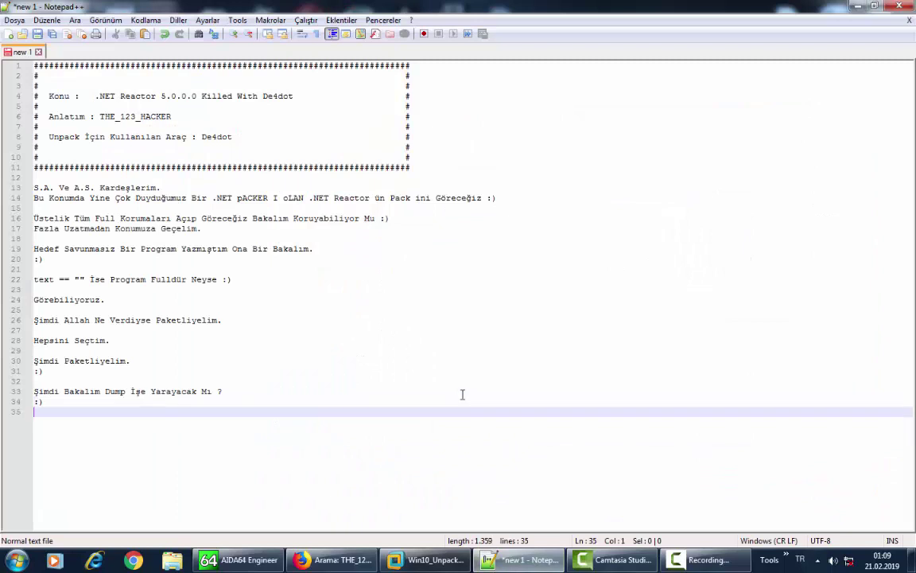
pyautogui.write('Dump Y')
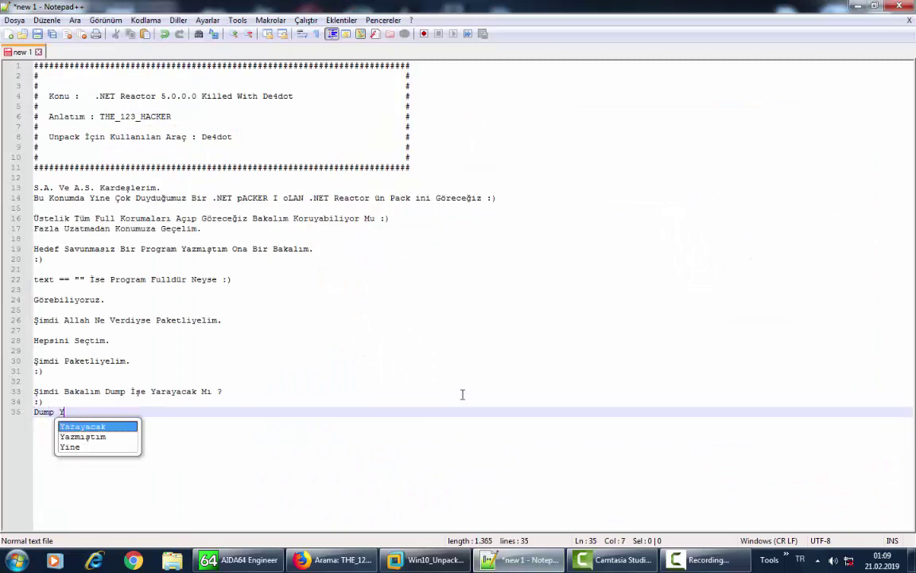
pyautogui.write('emedi :D')
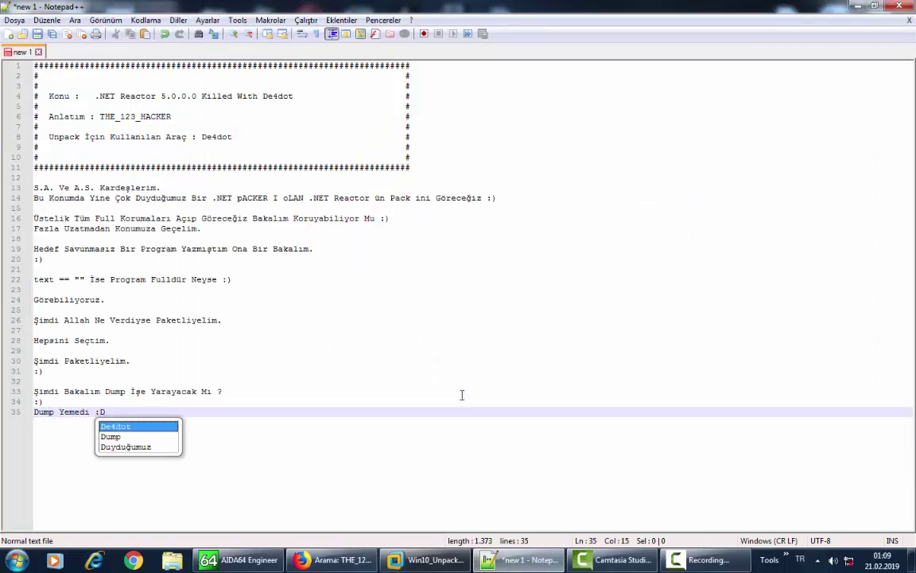
pyautogui.press('Return')
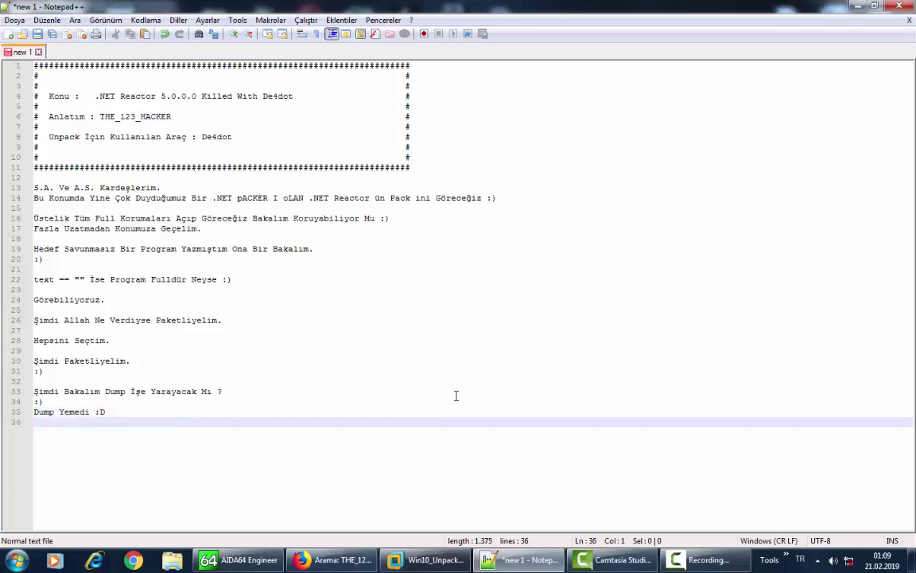
pyautogui.write('Başka Türlü Deneyelim :)')
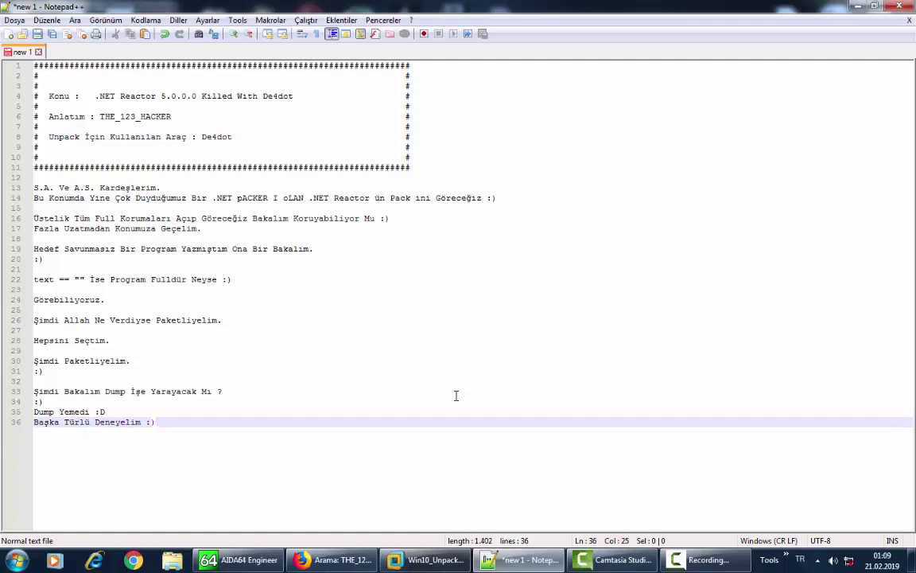
pyautogui.press('Return')
# - Return to the virtual machine, delete the Dumps folder from its desktop and empty the Recycle Bin
pyautogui.click(429, 560)
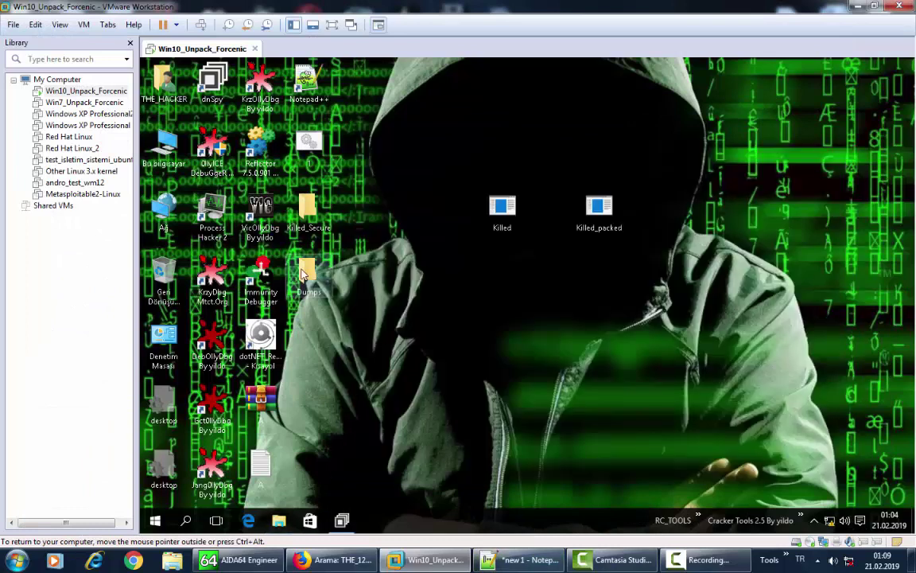
pyautogui.rightClick(169, 275)
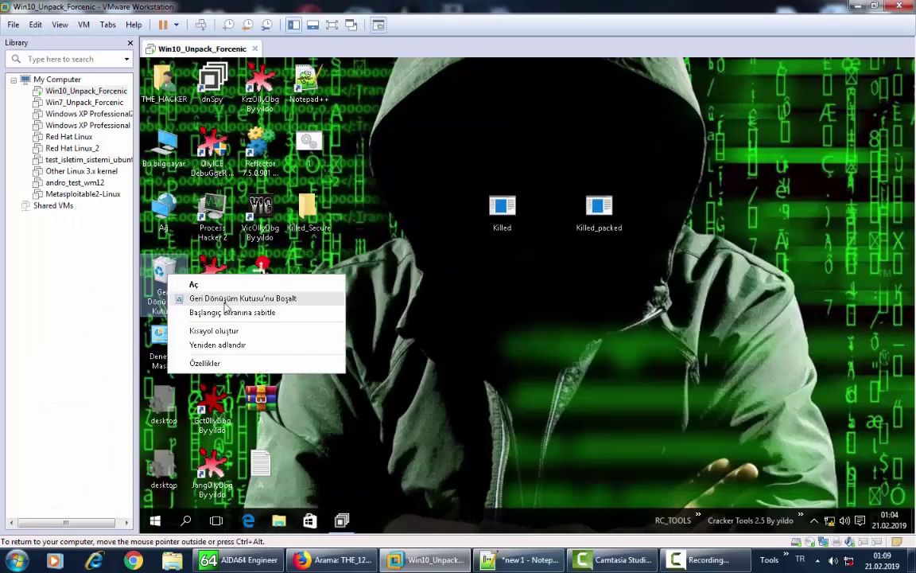
pyautogui.click(208, 298)
pyautogui.click(581, 340)
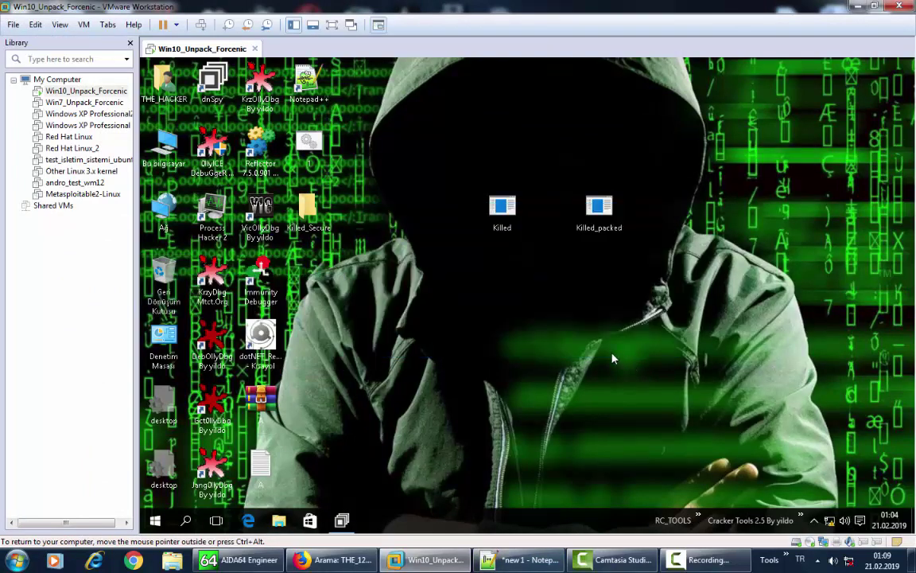
# - Run Killed_packed from the desktop, dismiss its purchase message and move its window clear of the desktop icons
pyautogui.doubleClick(599, 208)
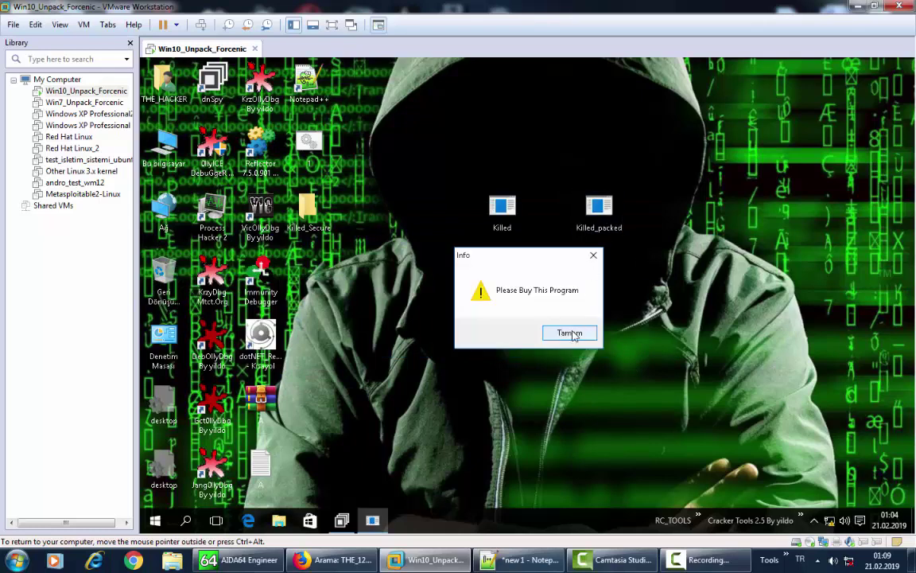
pyautogui.click(569, 333)
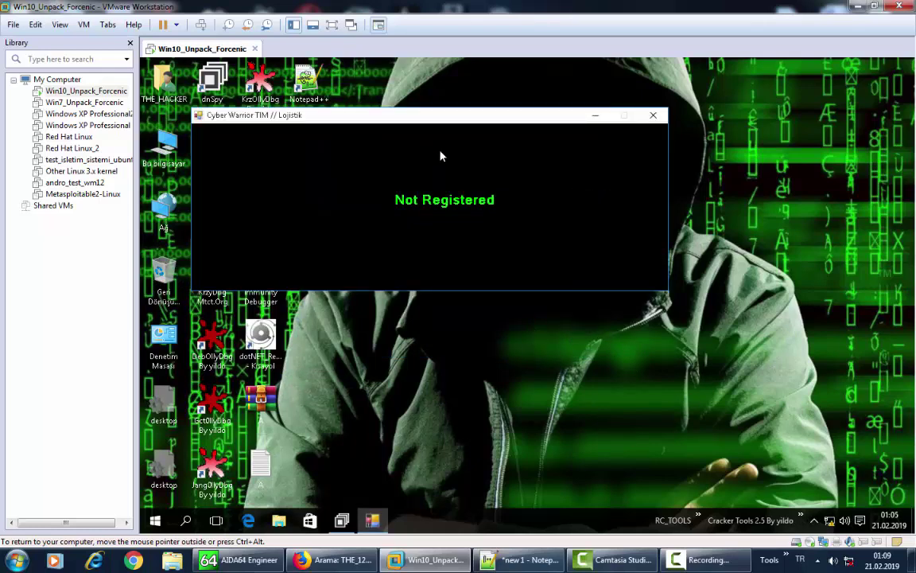
pyautogui.moveTo(391, 120); pyautogui.dragTo(440, 124)
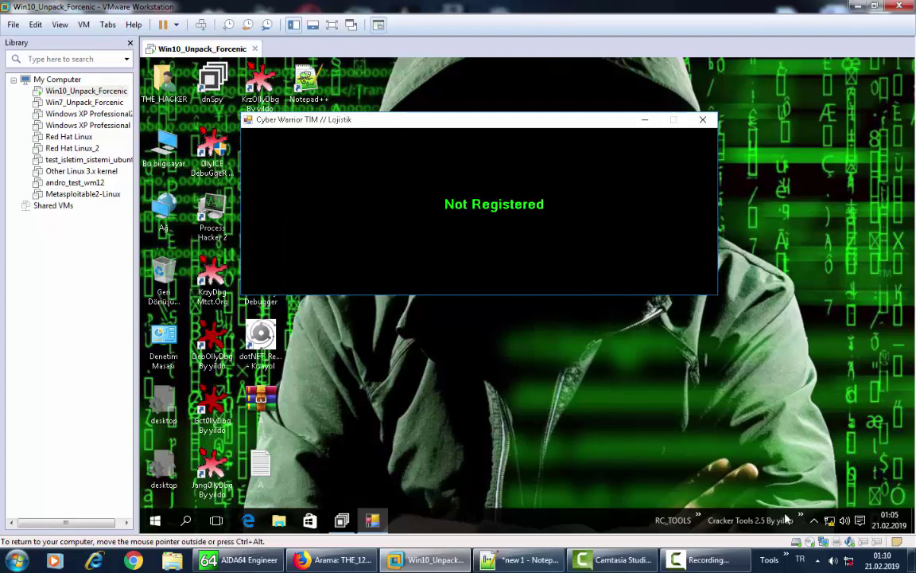
# - Open the Rebuilding folder inside C:\Program Files\Cracker Tools 1.8 By yildo Mtct.org
pyautogui.doubleClick(165, 145)
pyautogui.click(546, 375)
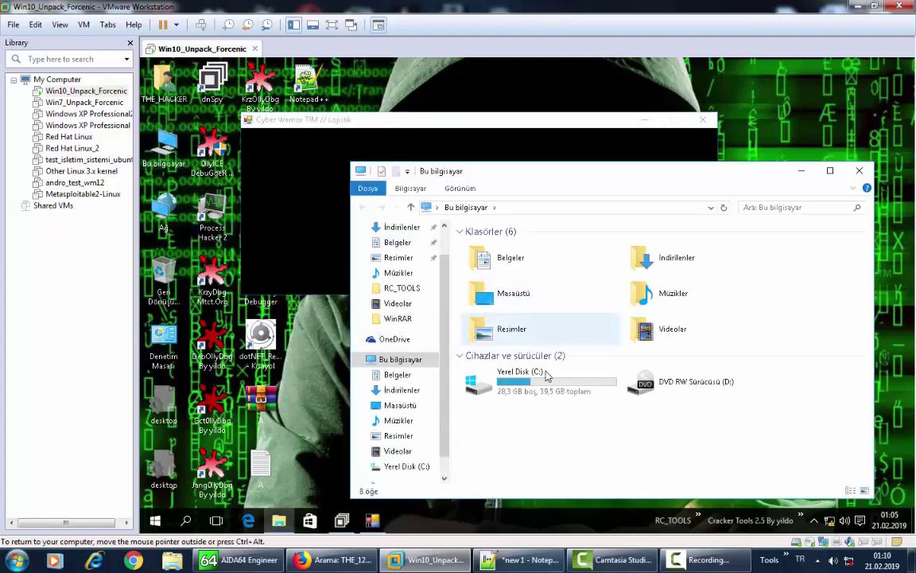
pyautogui.doubleClick(539, 374)
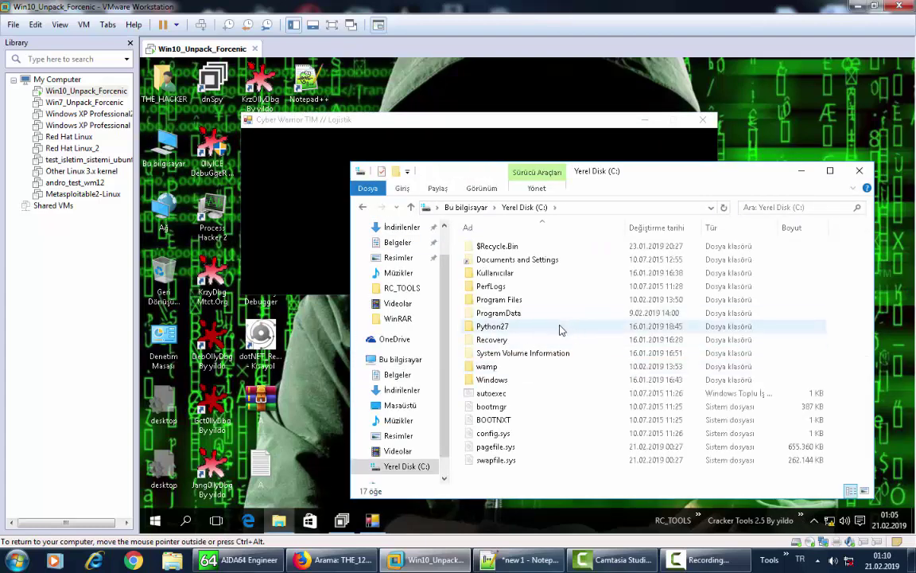
pyautogui.doubleClick(509, 300)
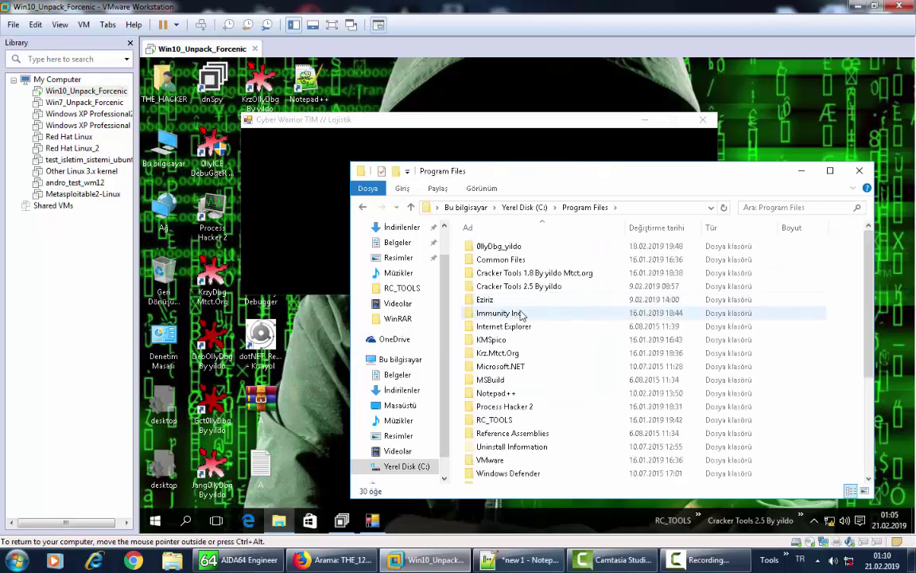
pyautogui.doubleClick(533, 273)
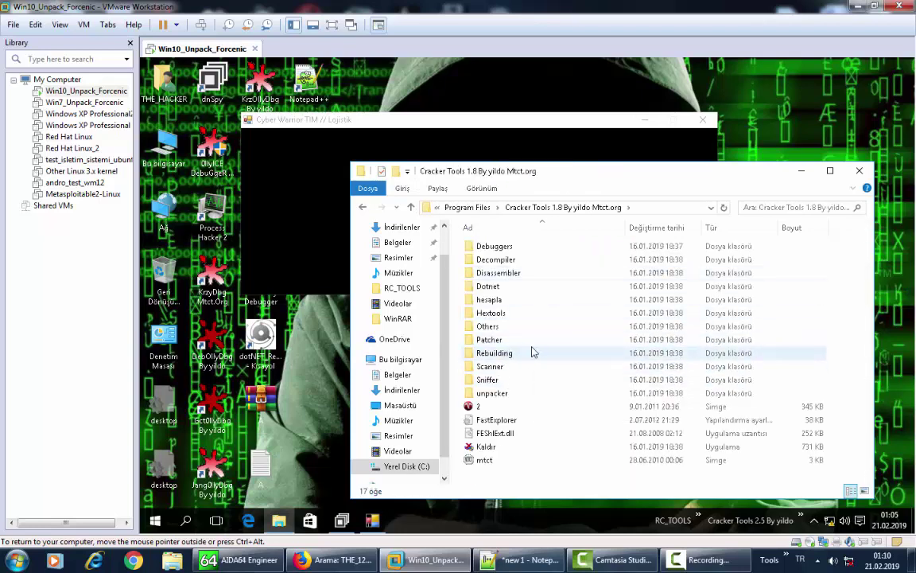
pyautogui.doubleClick(508, 352)
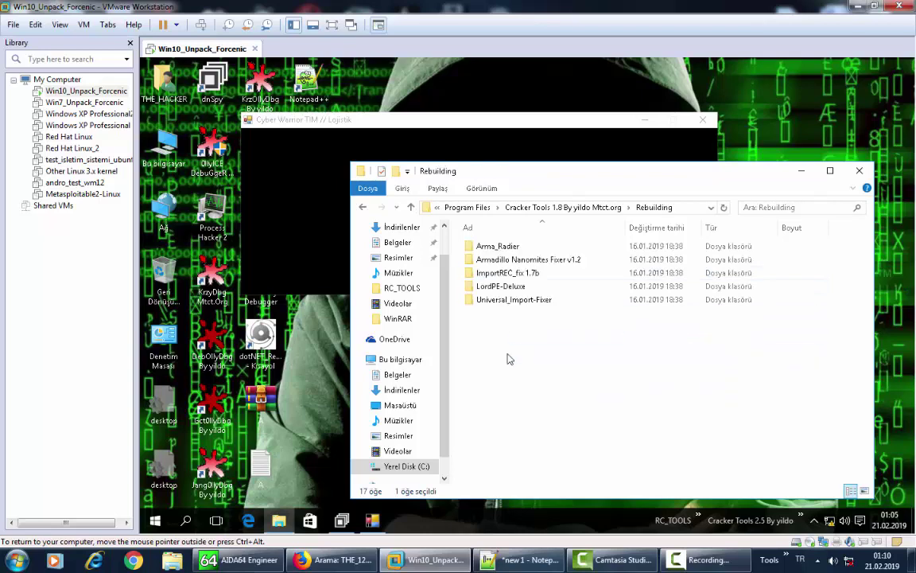
# - Launch LordPE from the LordPE-Deluxe folder and list the modules of the running killed_packed process
pyautogui.doubleClick(543, 286)
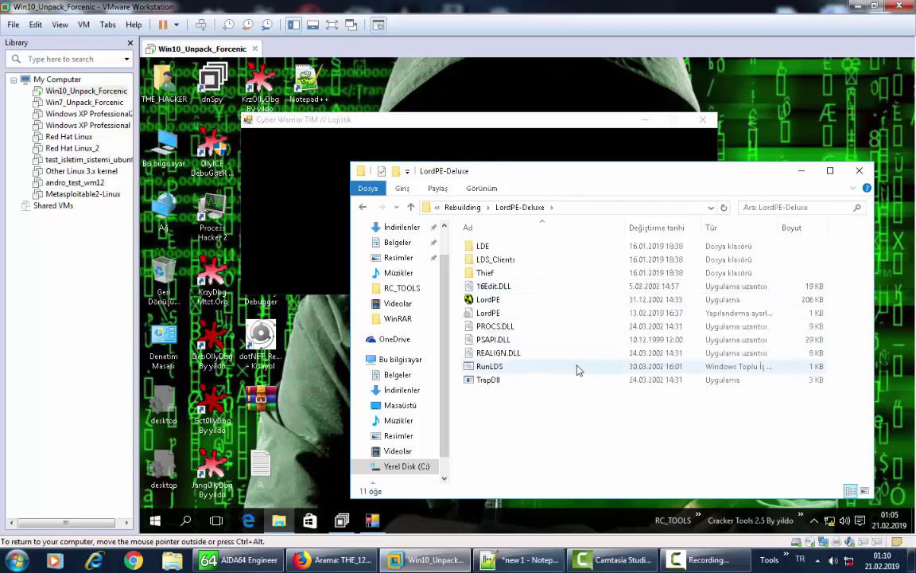
pyautogui.doubleClick(488, 300)
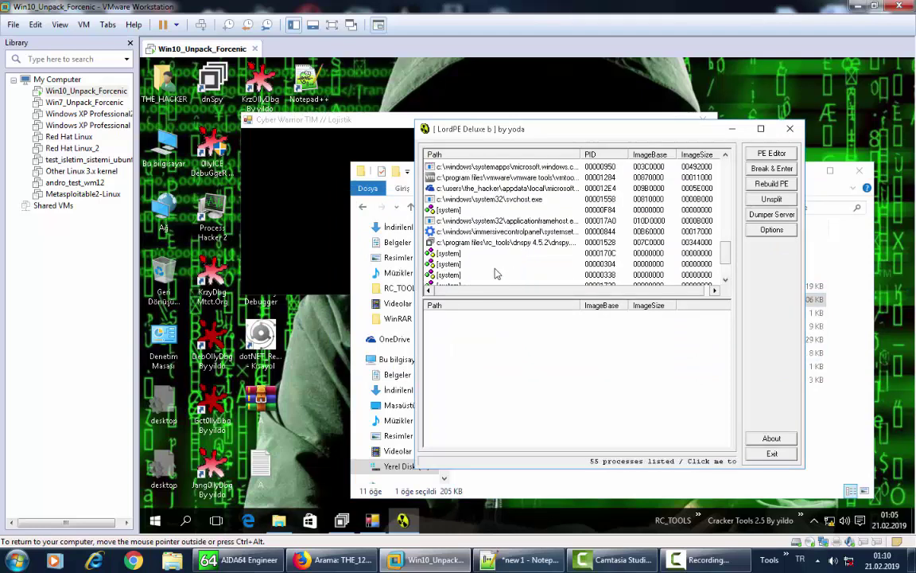
pyautogui.scroll(-2, 490, 274)
pyautogui.click(529, 263)
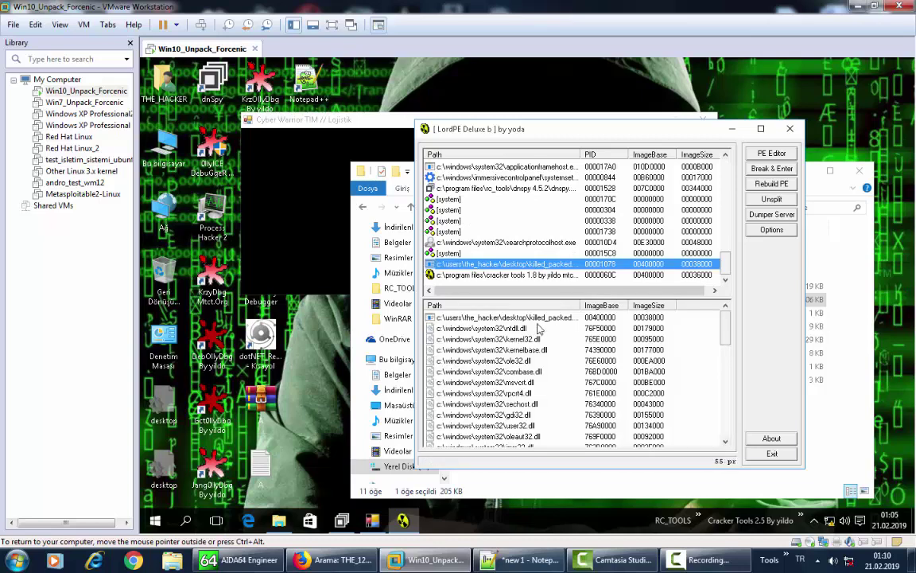
pyautogui.scroll(-10, 522, 371)
pyautogui.scroll(10, 523, 371)
# - Make a full dump of the killed_packed module to the desktop as dumped.exe and dismiss the rebuild report
pyautogui.rightClick(521, 320)
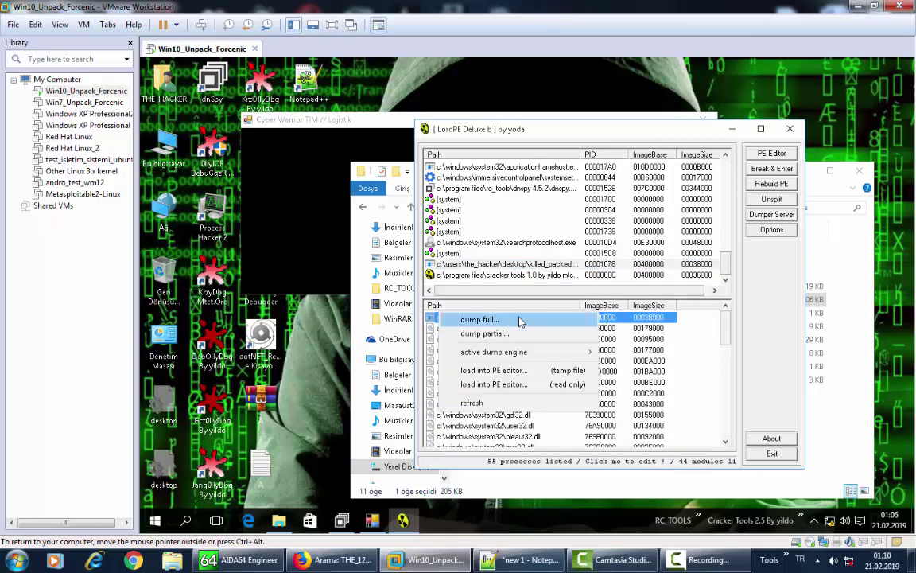
pyautogui.click(506, 324)
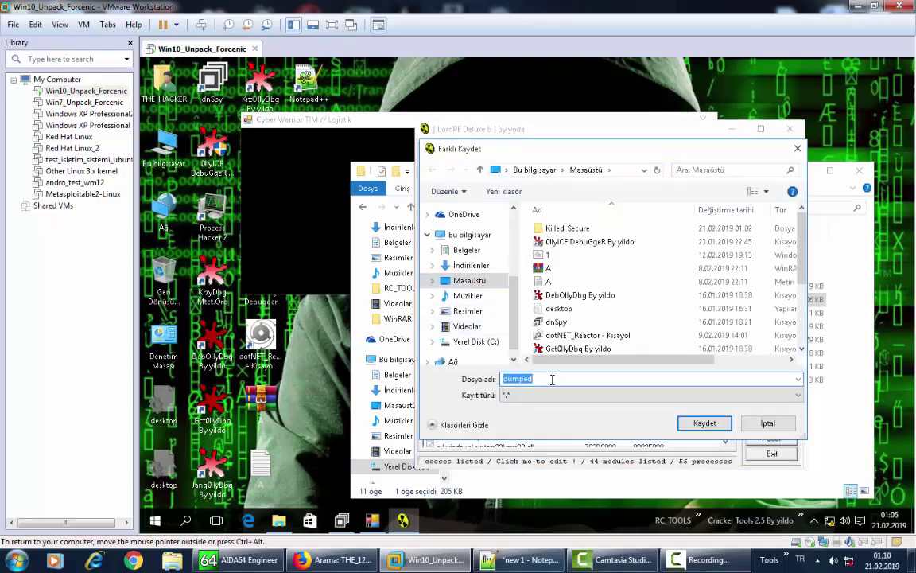
pyautogui.click(547, 381)
pyautogui.write('.exe')
pyautogui.press('Return')
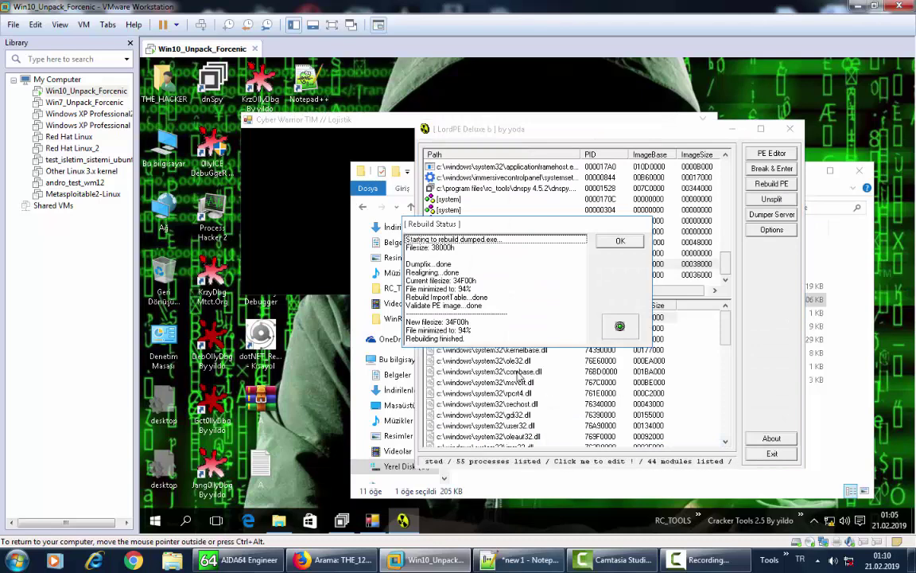
pyautogui.click(626, 244)
pyautogui.click(554, 333)
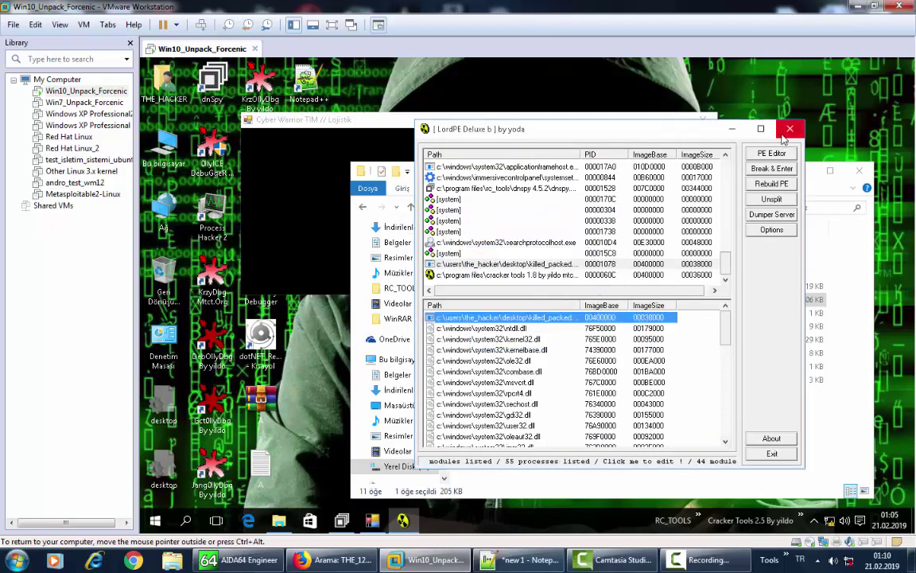
# - Close LordPE, the running Killed_packed program and the LordPE-Deluxe folder window
pyautogui.click(702, 121)
pyautogui.click(701, 120)
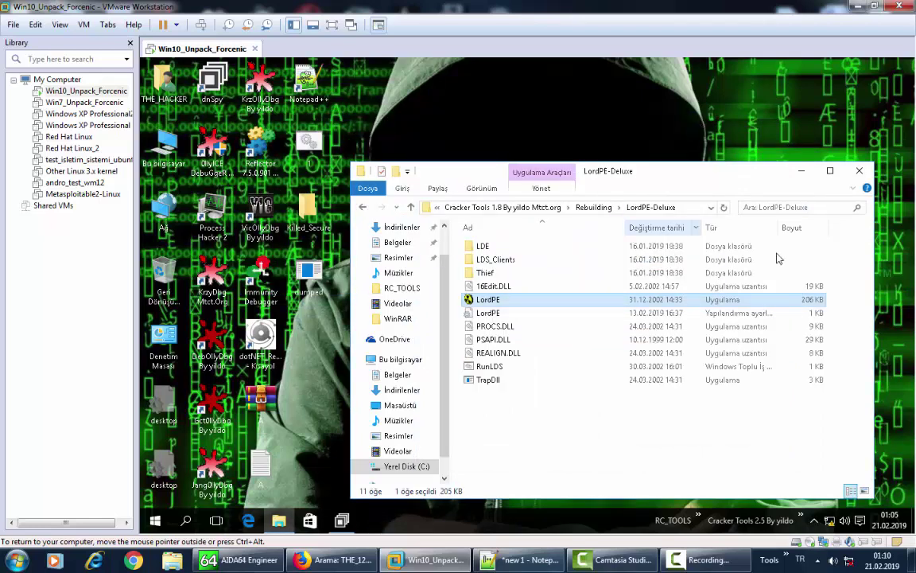
pyautogui.click(858, 171)
# - Check the file size, security permissions and details in the properties of dumped on the desktop
pyautogui.rightClick(310, 275)
pyautogui.click(352, 494)
pyautogui.moveTo(396, 321); pyautogui.dragTo(455, 318)
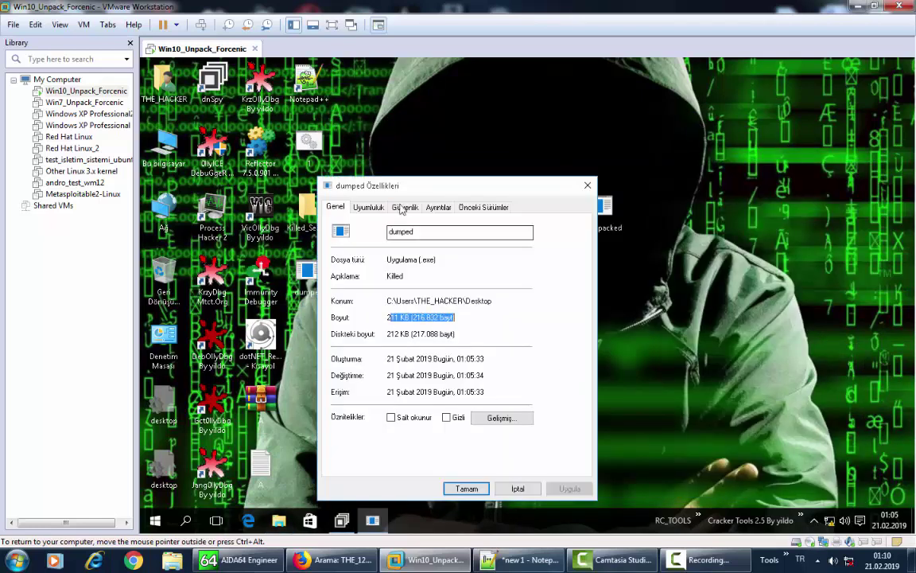
pyautogui.click(403, 208)
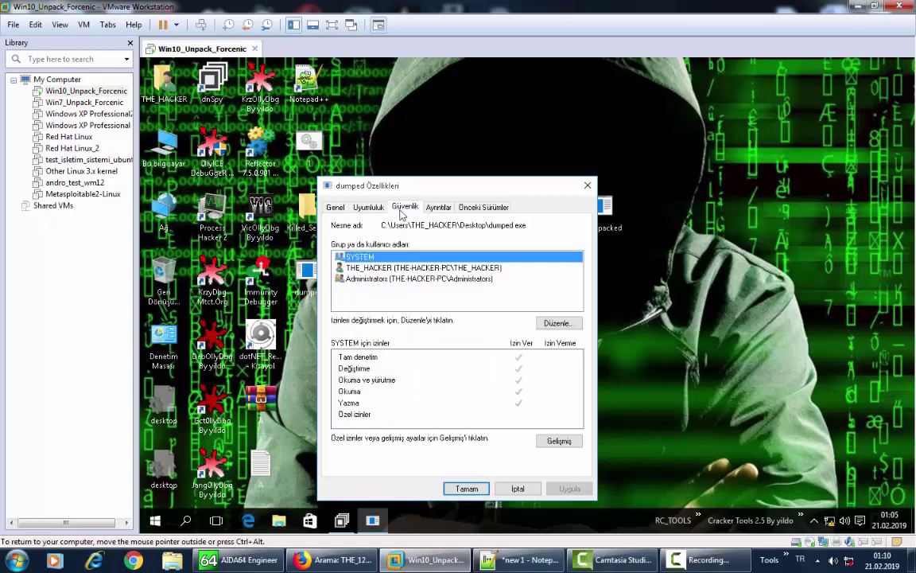
pyautogui.click(439, 208)
pyautogui.click(518, 489)
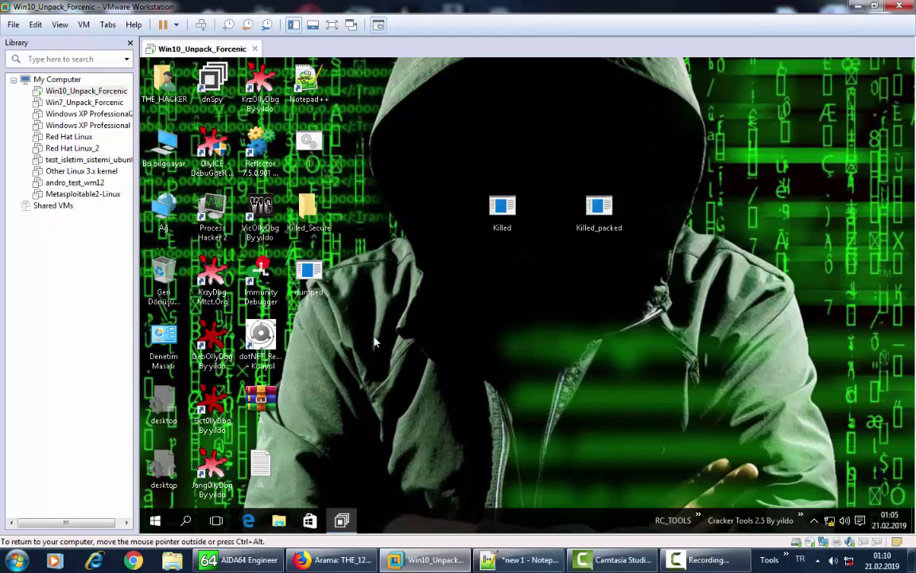
# - Load dumped from the desktop into dnSpy and expand its PE structure to inspect the contents
pyautogui.moveTo(318, 284); pyautogui.dragTo(227, 254)
pyautogui.click(150, 191)
pyautogui.doubleClick(181, 202)
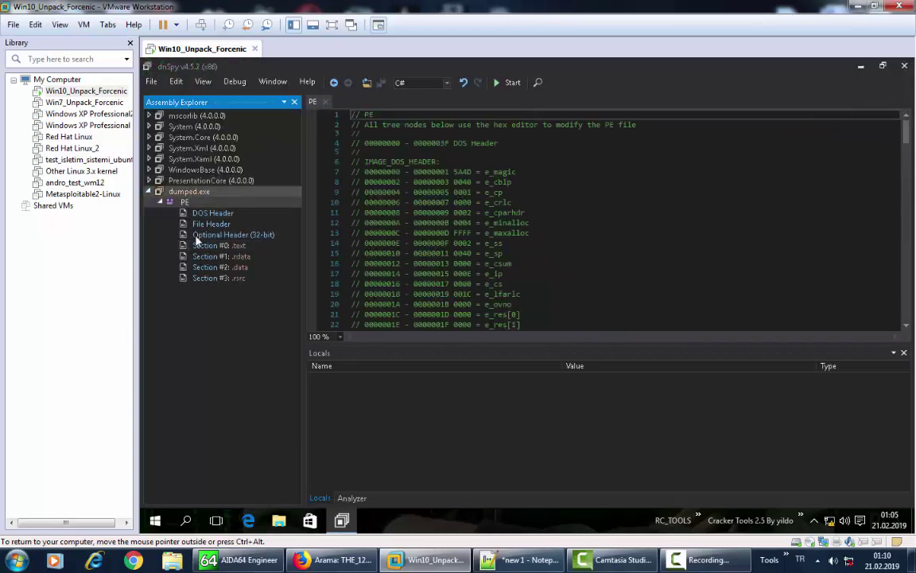
# - Remove dumped.exe from dnSpy's assembly list and minimize dnSpy
pyautogui.click(192, 195)
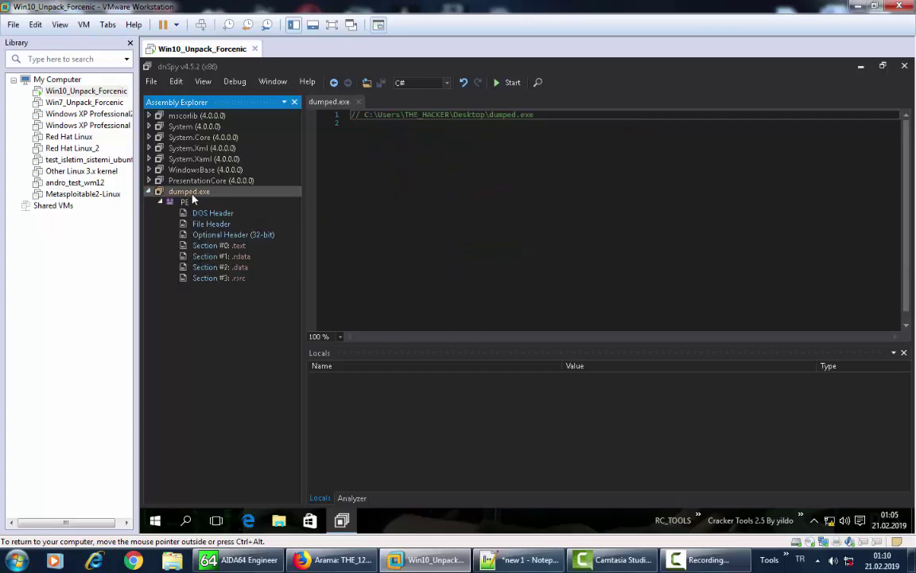
pyautogui.press('Delete')
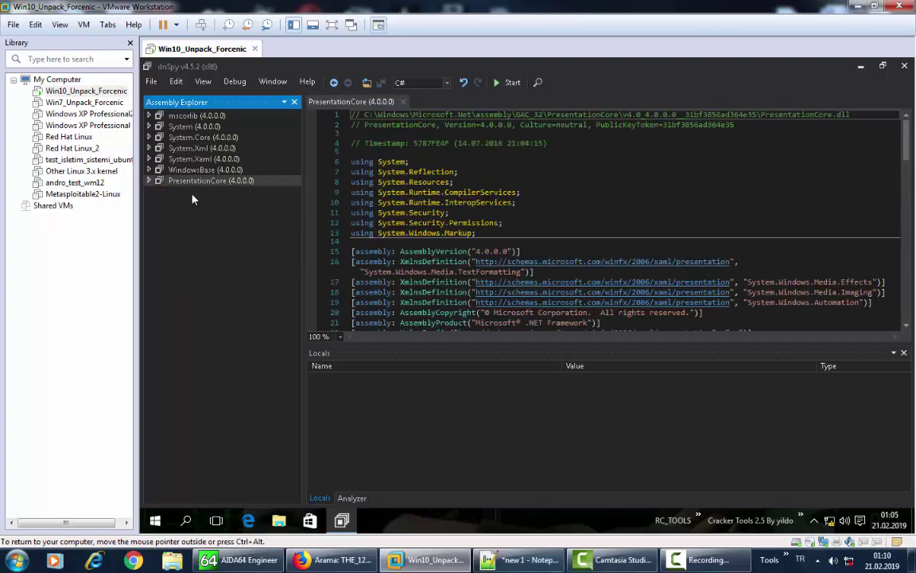
pyautogui.click(861, 67)
# - Switch to Notepad++ and add the line "Dump Vs Yok Yok :)" to the end of the notes, followed by a blank line
pyautogui.click(521, 560)
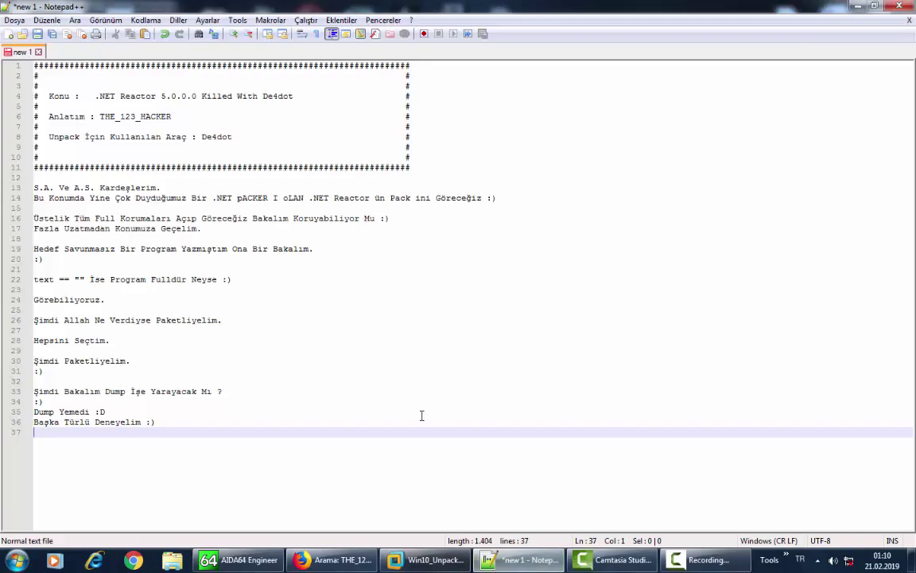
pyautogui.write('Dump Ve Yok ')
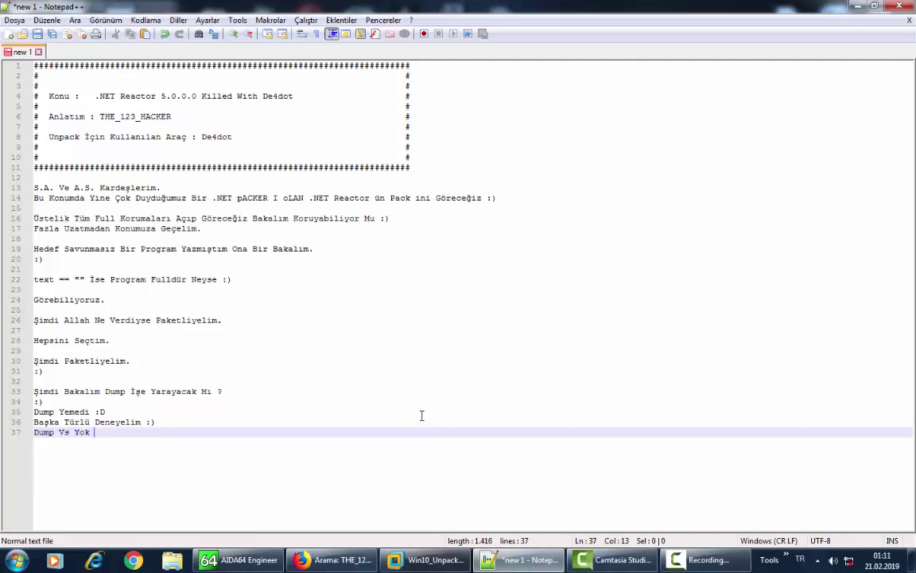
pyautogui.write('Yok :)')
pyautogui.press('Return')
pyautogui.press('Return')
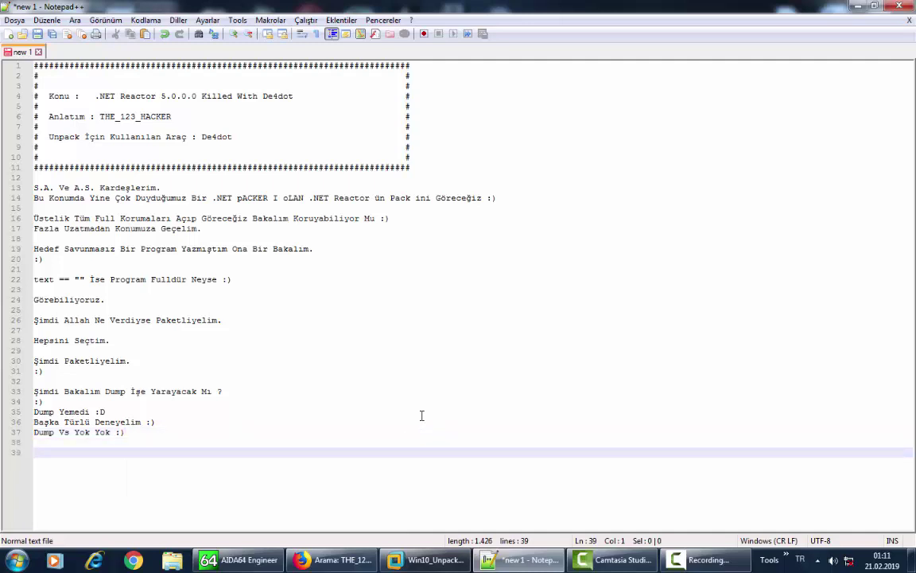
# - Add the line "Şimdi De4dot a Atalım Bizim İçin Unpack Etsin :)" to the end of the notes
pyautogui.write('ŞŞimd')
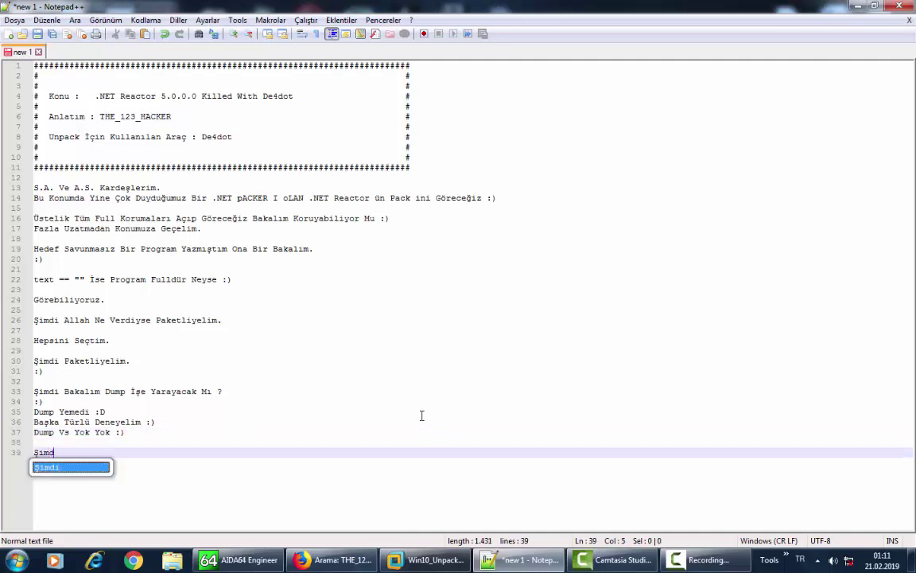
pyautogui.write('i D4')
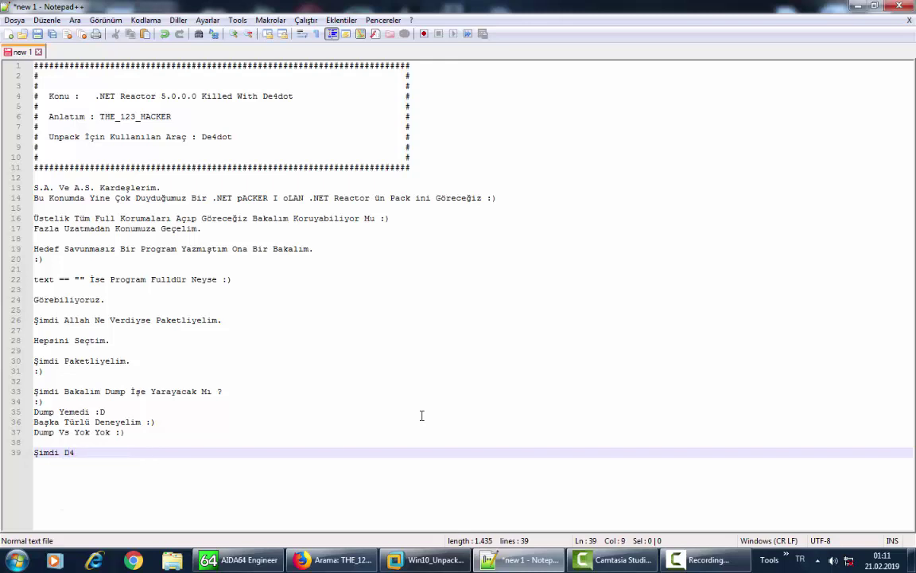
pyautogui.press('BackSpace')
pyautogui.write('e')
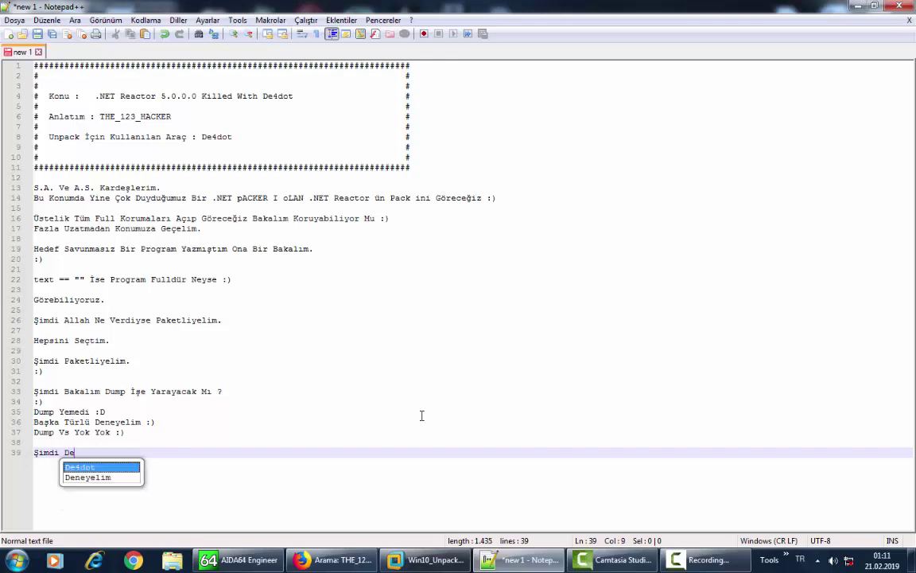
pyautogui.press('Return')
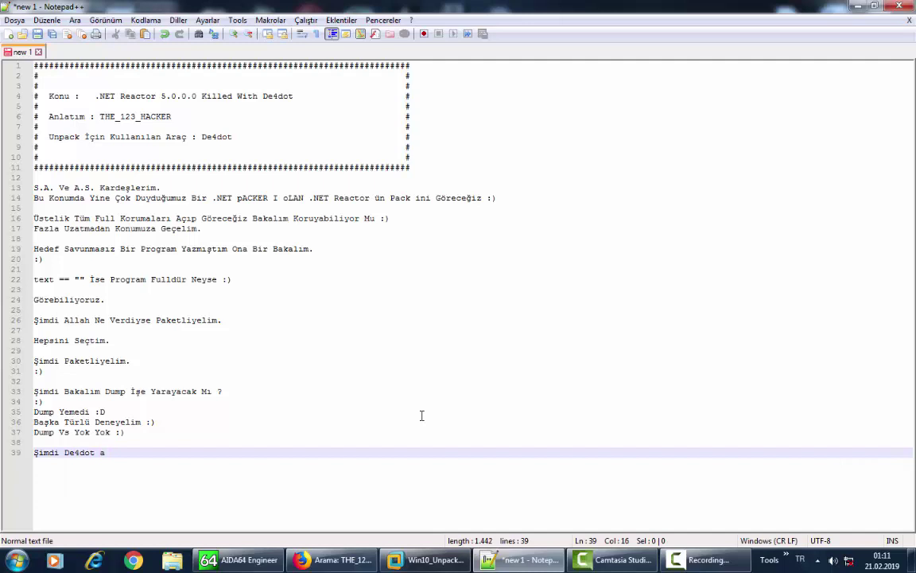
pyautogui.write('a Atalım Bizim İçi')
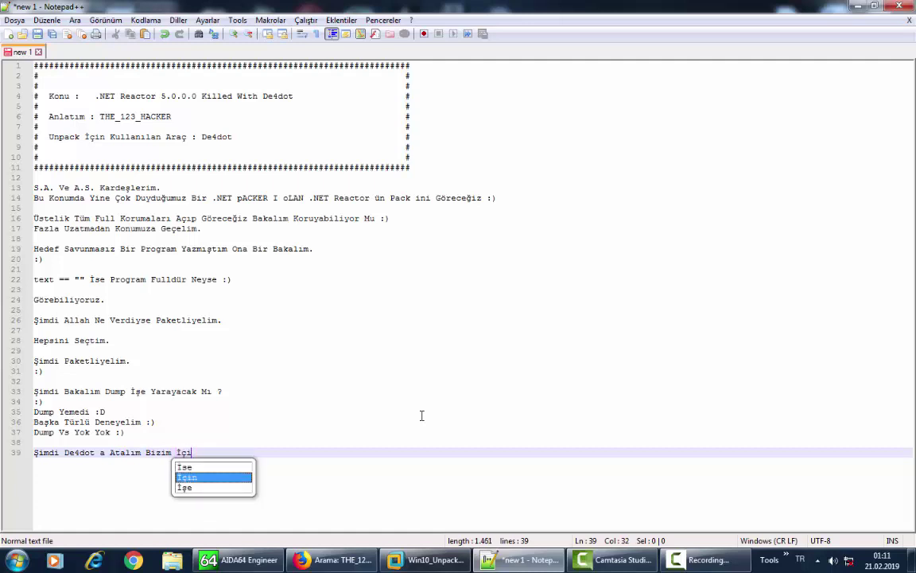
pyautogui.write('n Unpack Etsin :)')
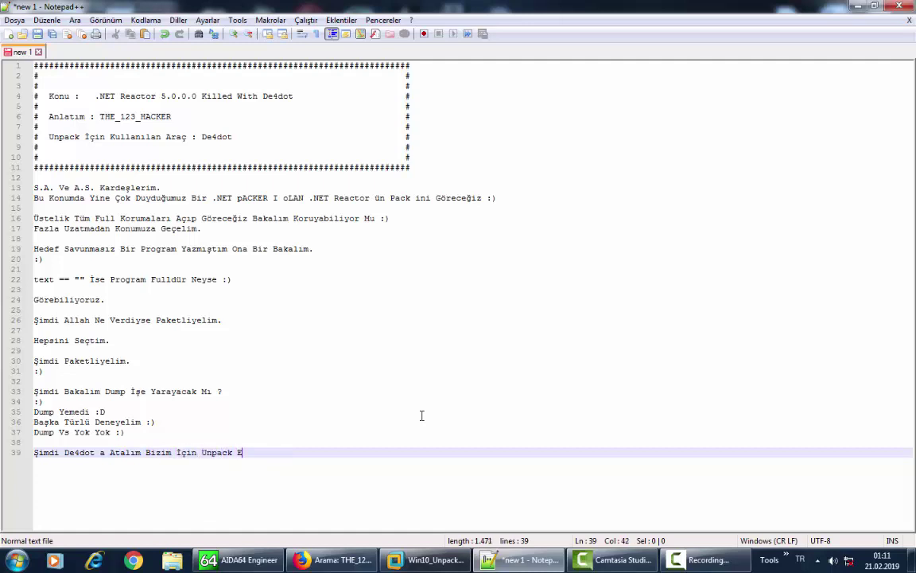
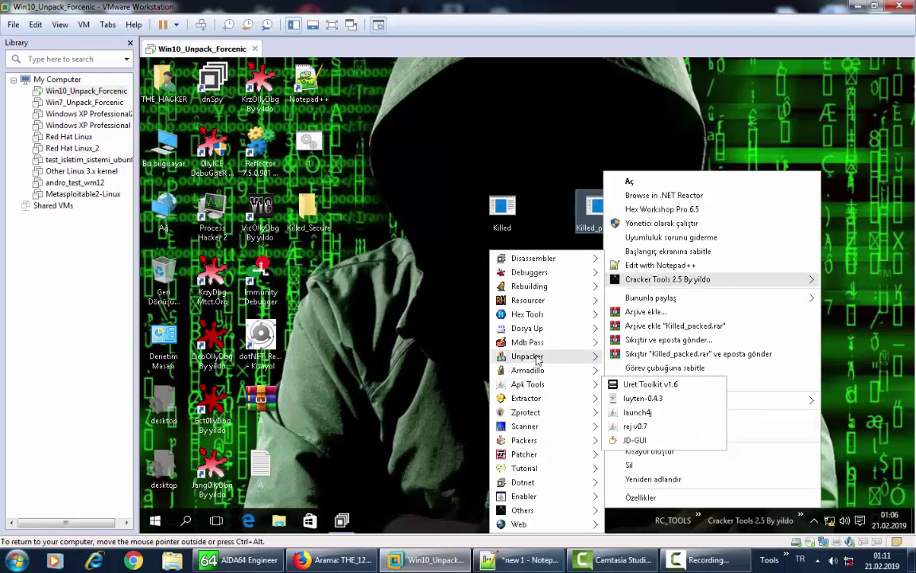
pyautogui.moveTo(538, 360)
pyautogui.moveTo(646, 400)
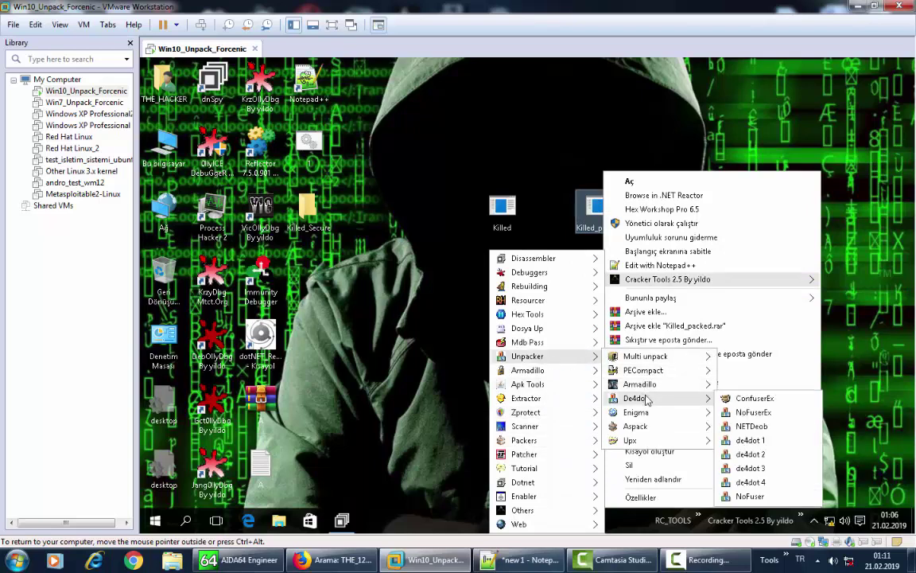
pyautogui.click(400, 308)
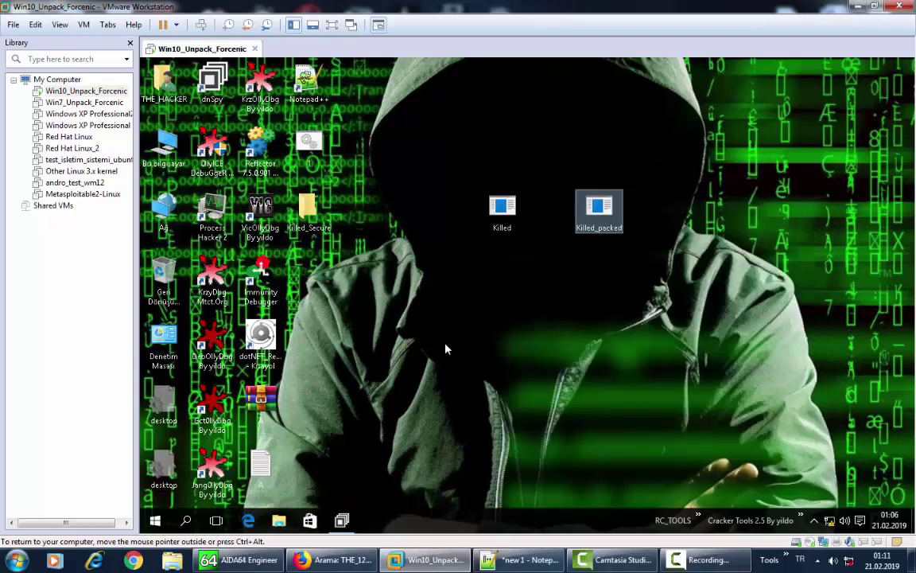
# - Open the de4dot_5.0 folder from the Unpacker tools of Cracker Tools 2.5 and move its window clear of Killed_packed
pyautogui.click(806, 517)
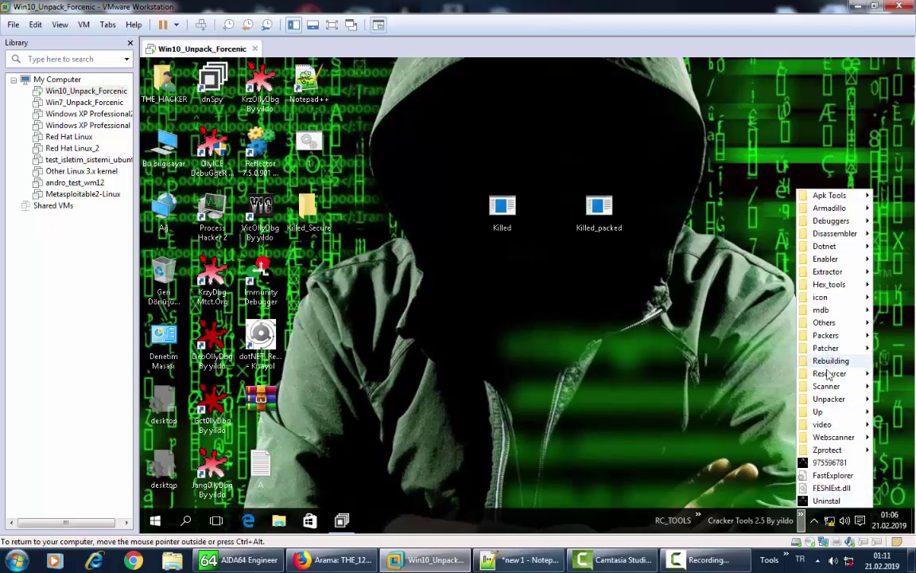
pyautogui.moveTo(831, 375)
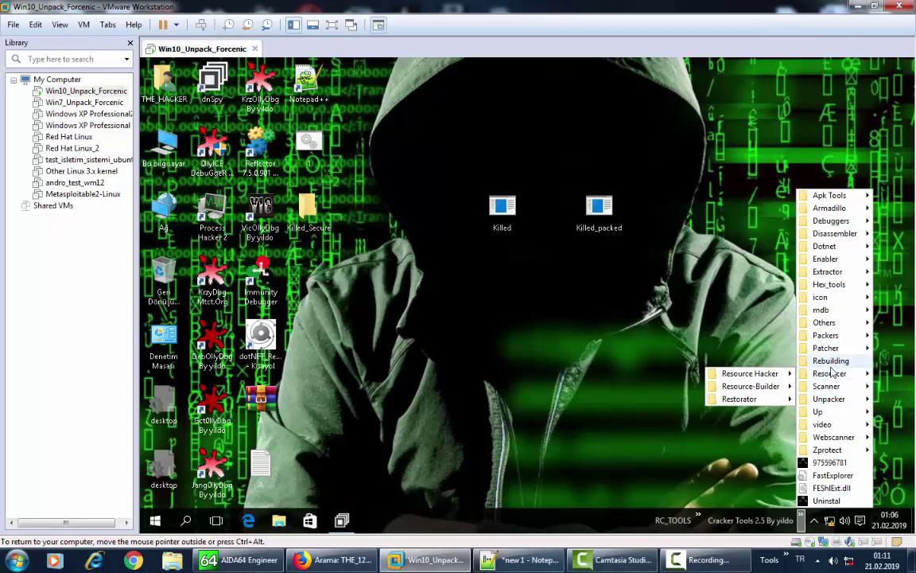
pyautogui.moveTo(829, 399)
pyautogui.moveTo(745, 425)
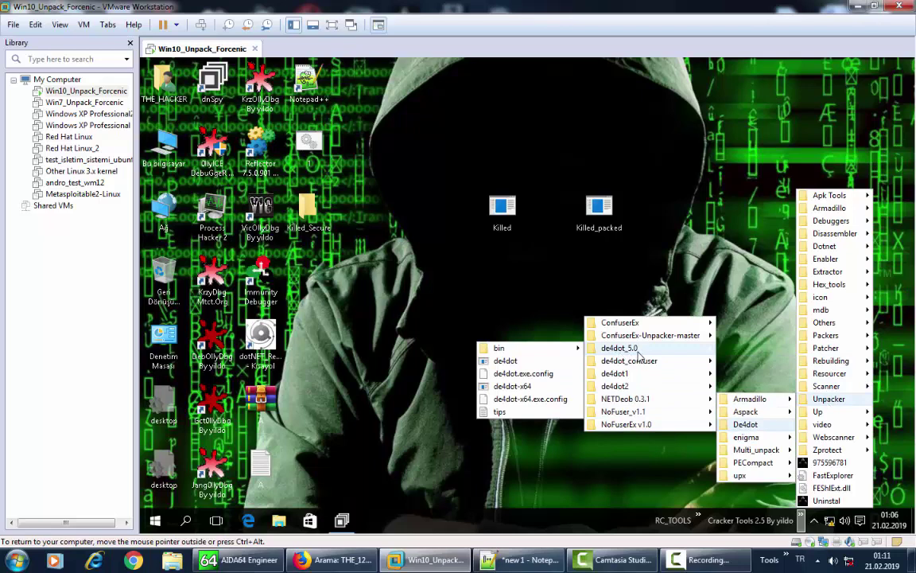
pyautogui.rightClick(626, 352)
pyautogui.click(587, 72)
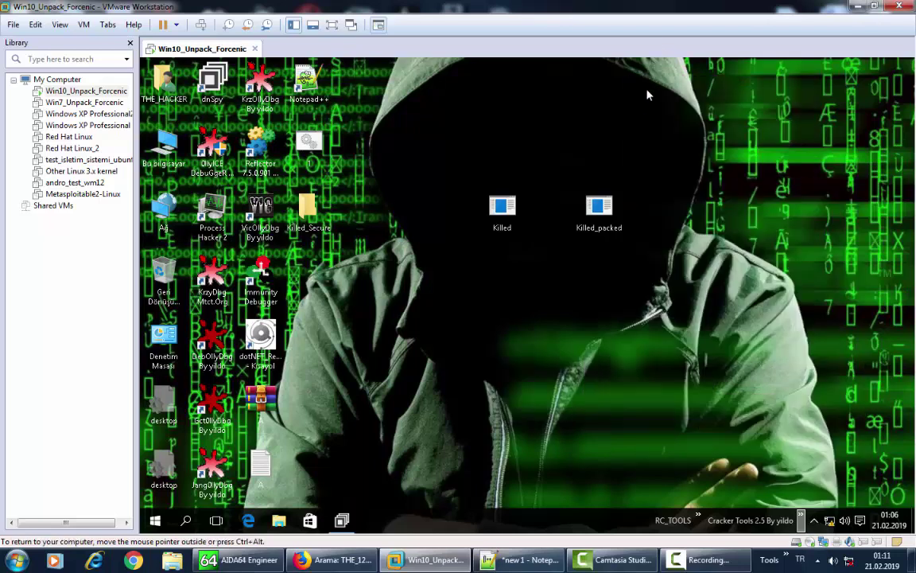
pyautogui.moveTo(620, 59); pyautogui.dragTo(620, 121)
pyautogui.moveTo(563, 131); pyautogui.dragTo(805, 138)
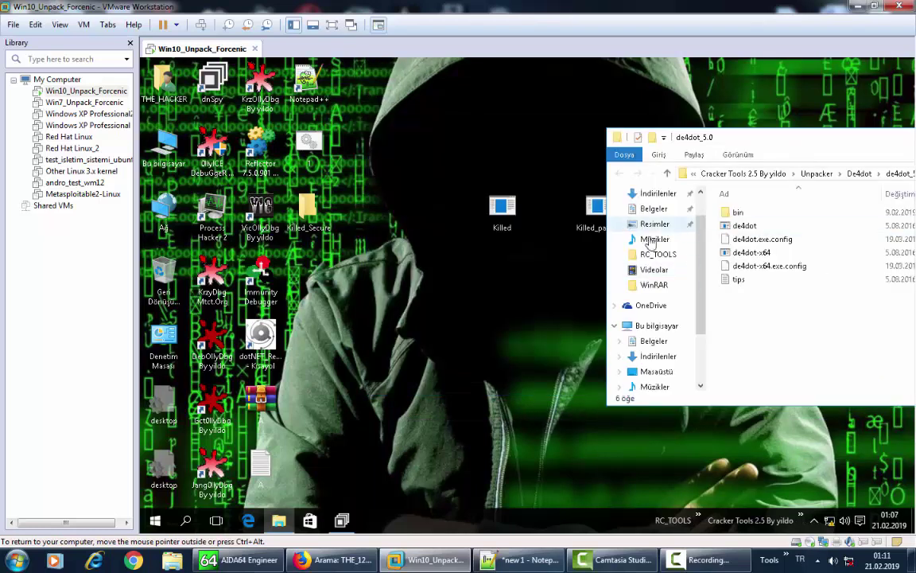
pyautogui.moveTo(740, 136); pyautogui.dragTo(809, 117)
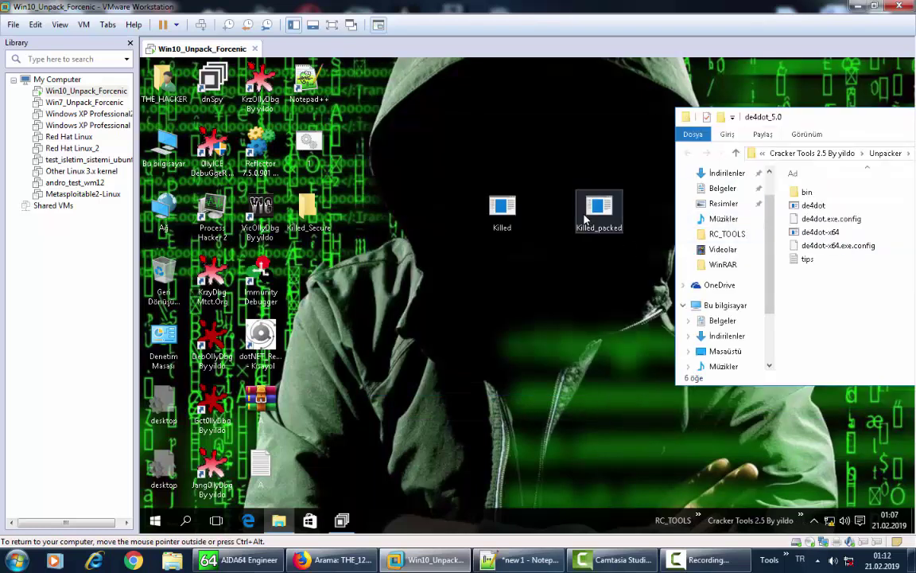
# - Unpack Killed_packed with de4dot from the de4dot_5.0 folder and highlight the warning lines in its console output
pyautogui.moveTo(600, 213); pyautogui.dragTo(808, 206)
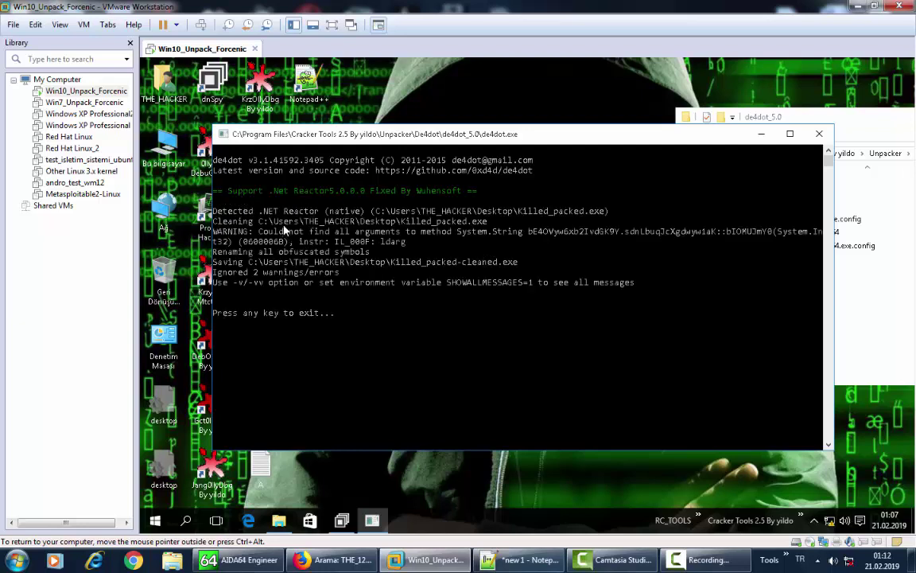
pyautogui.moveTo(220, 233); pyautogui.dragTo(406, 249)
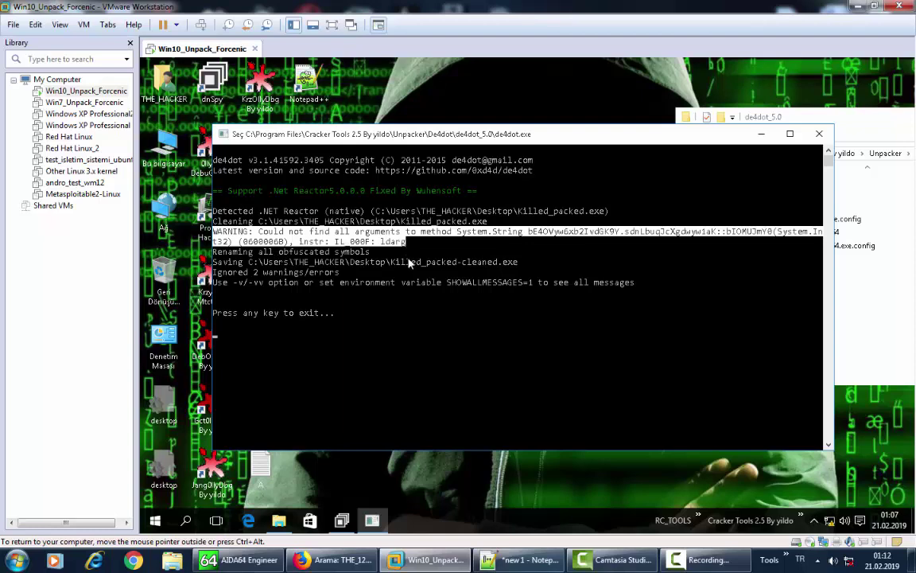
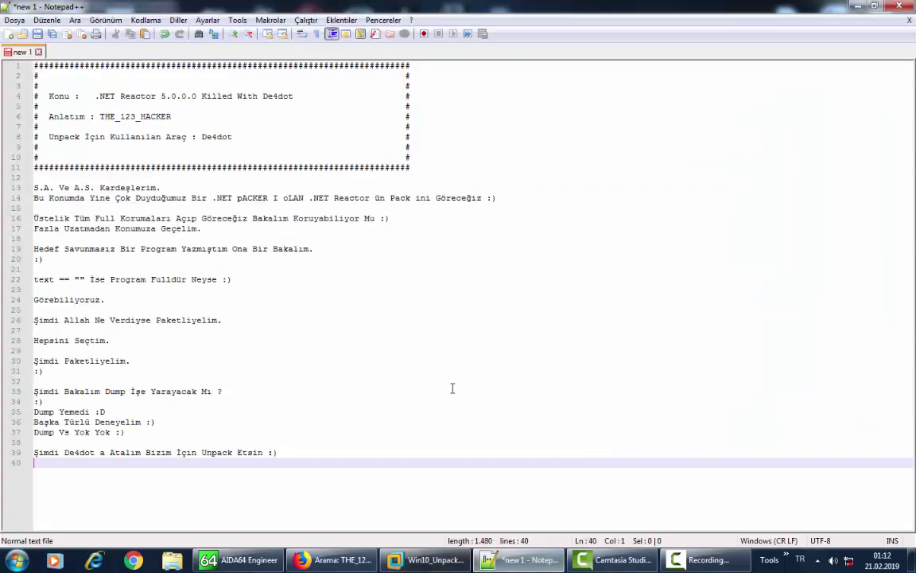
# - Add the line "Hata Vs Oldu Fakat Sorun Yok ;)" to the end of the notes
pyautogui.write('Hata V')
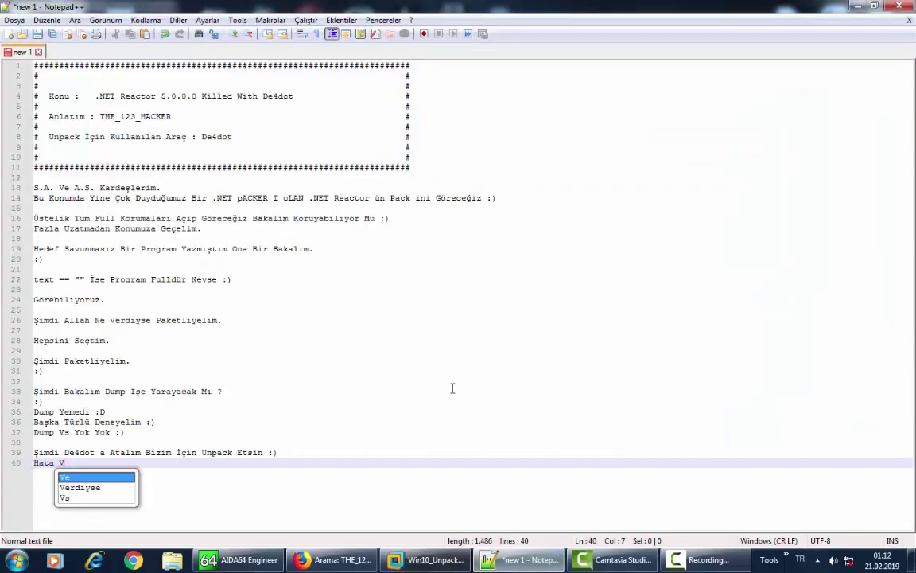
pyautogui.write('s Oldu Fakat Sorun Yok ')
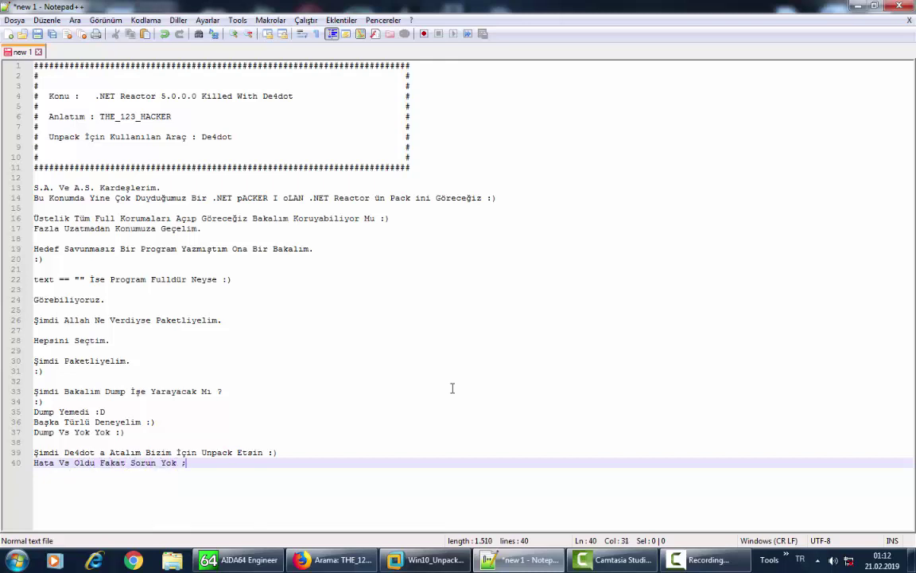
pyautogui.write(';)')
pyautogui.press('Return')
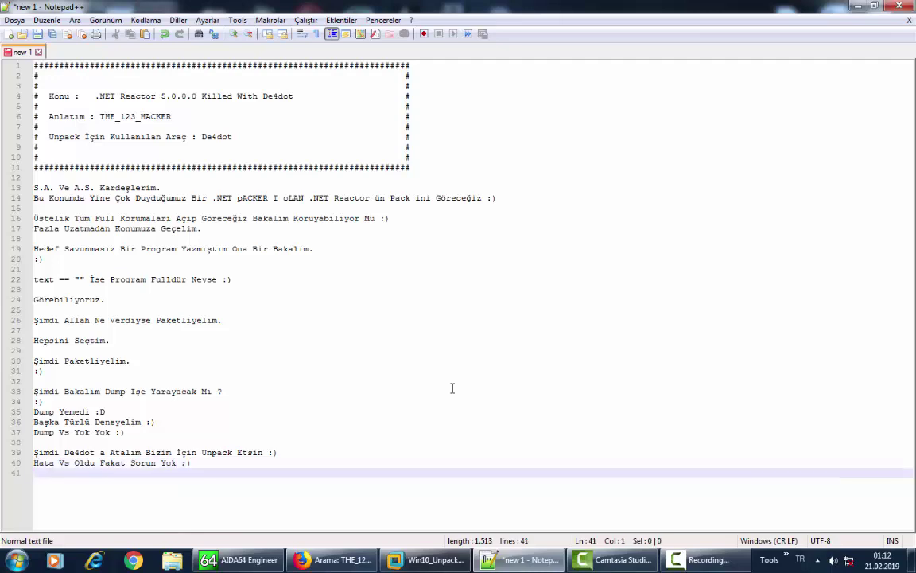
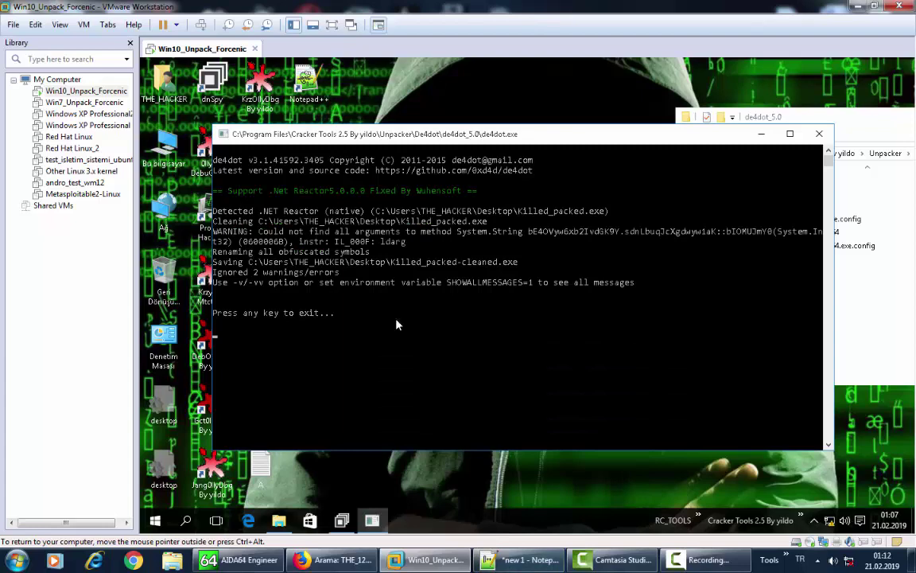
# - Close the finished de4dot console in the virtual machine and examine the file size and details in the properties of Killed_packed-cleaned
pyautogui.press('Return')
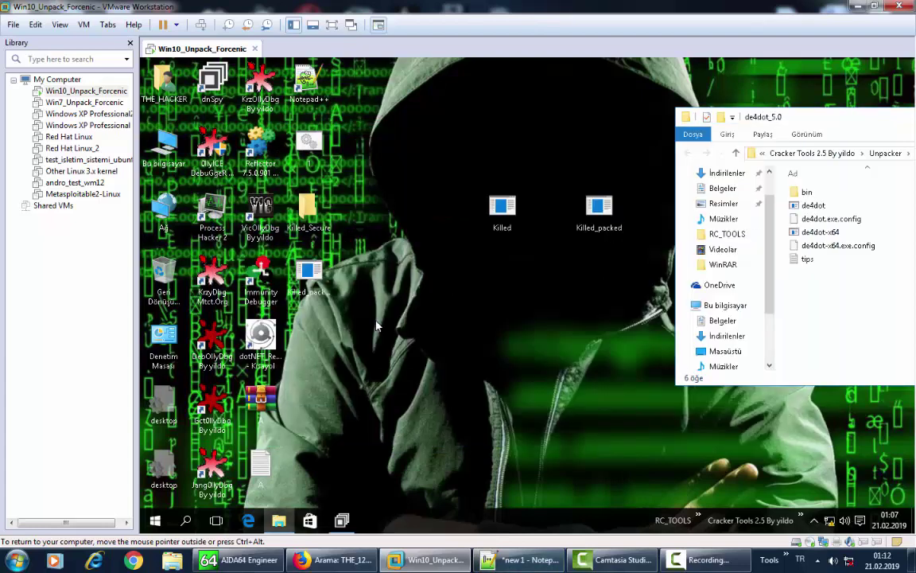
pyautogui.rightClick(309, 287)
pyautogui.click(343, 490)
pyautogui.moveTo(398, 317); pyautogui.dragTo(475, 303)
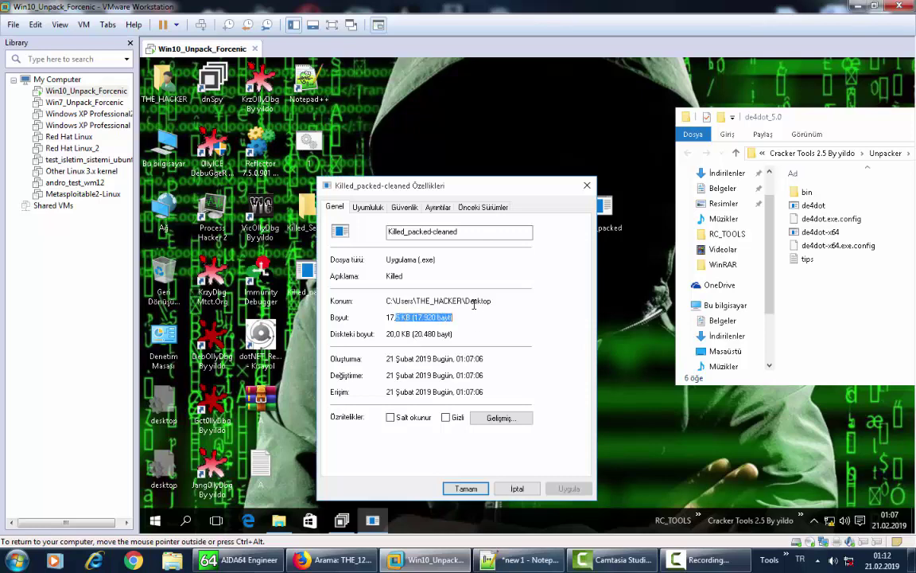
pyautogui.click(437, 209)
pyautogui.click(439, 322)
pyautogui.click(519, 491)
# - Run Killed_packed-cleaned to test that it starts, then close it and the de4dot_5.0 folder window
pyautogui.doubleClick(300, 265)
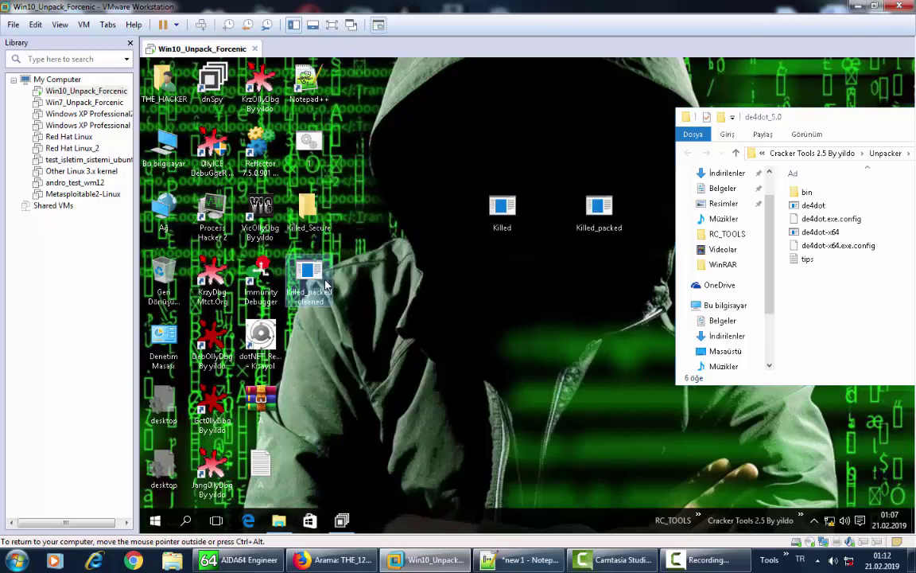
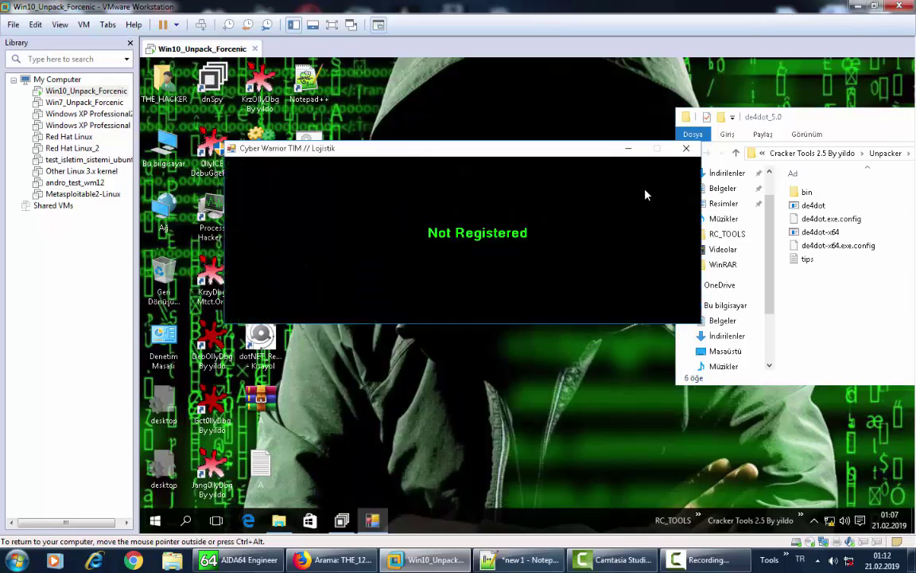
pyautogui.click(686, 148)
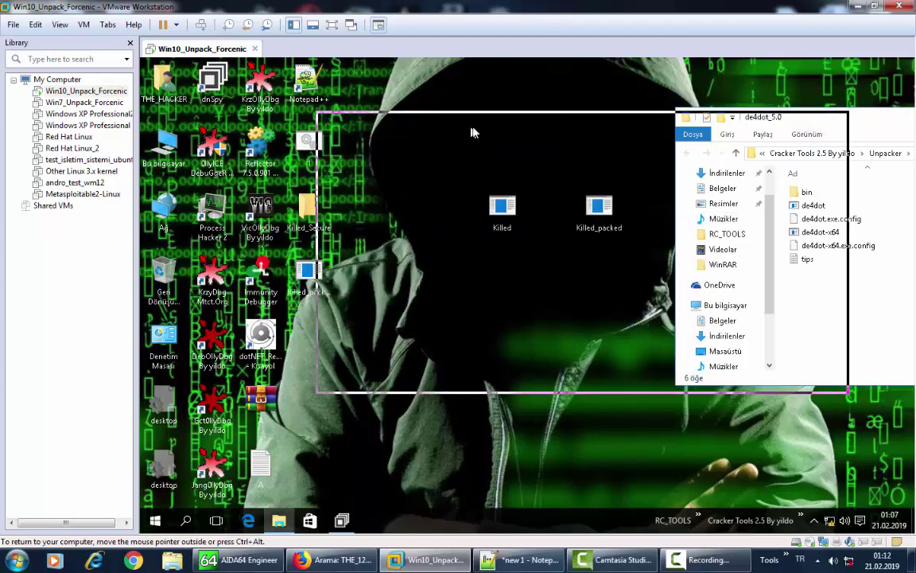
pyautogui.moveTo(473, 133); pyautogui.dragTo(473, 132)
pyautogui.click(829, 124)
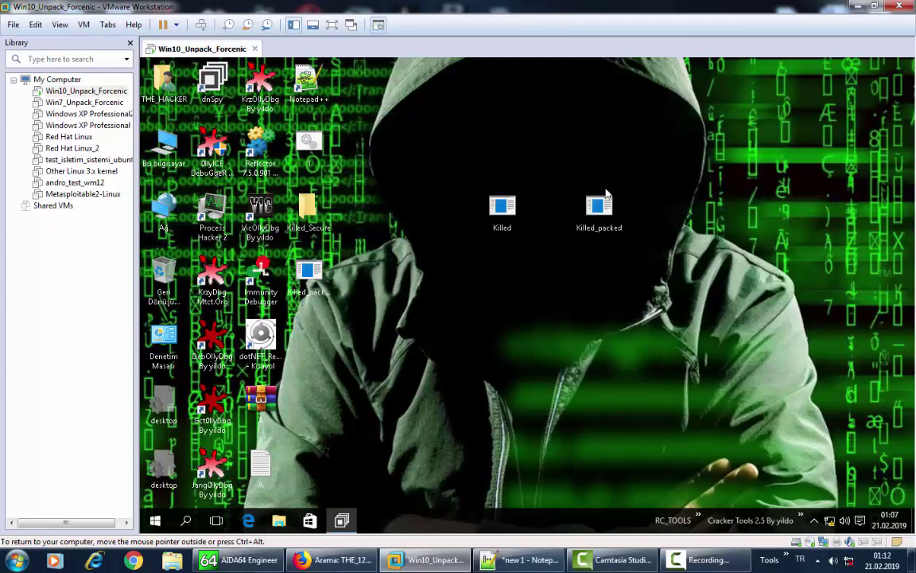
# - Switch to Notepad++ and, after a blank line, add the line "De4dot ın Bu Halini Upload Ederim." to the notes
pyautogui.click(521, 560)
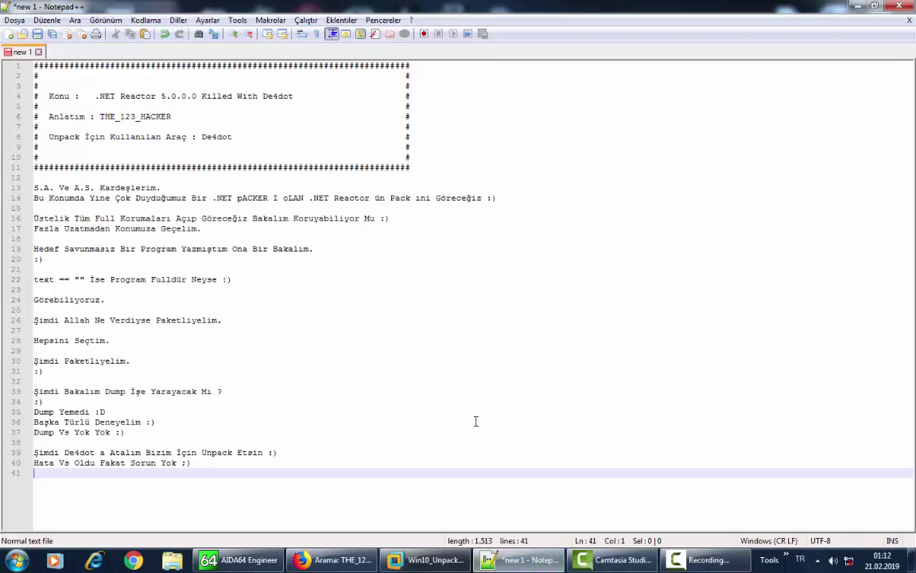
pyautogui.press('Return')
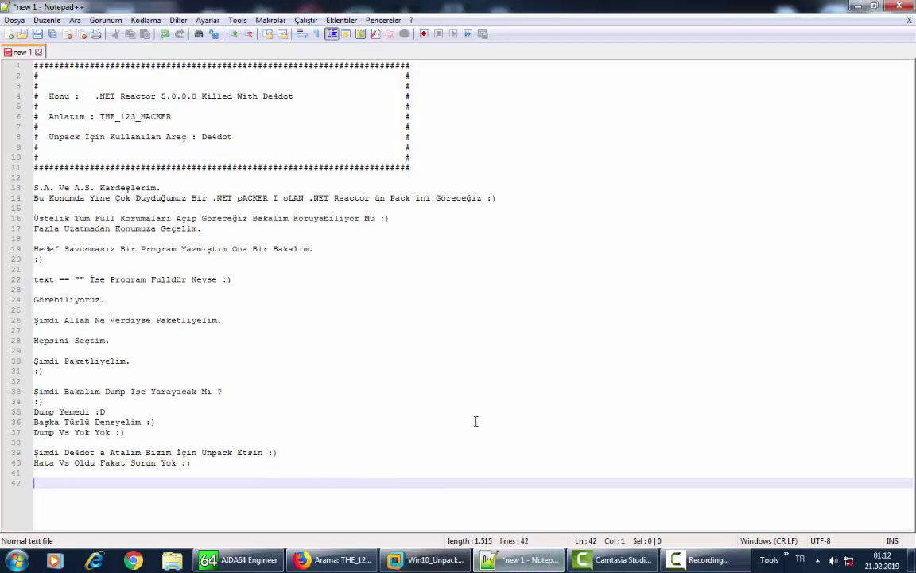
pyautogui.write('De')
pyautogui.press('Return')
pyautogui.write('u')
pyautogui.press('BackSpace')
pyautogui.write('ın Bu He')
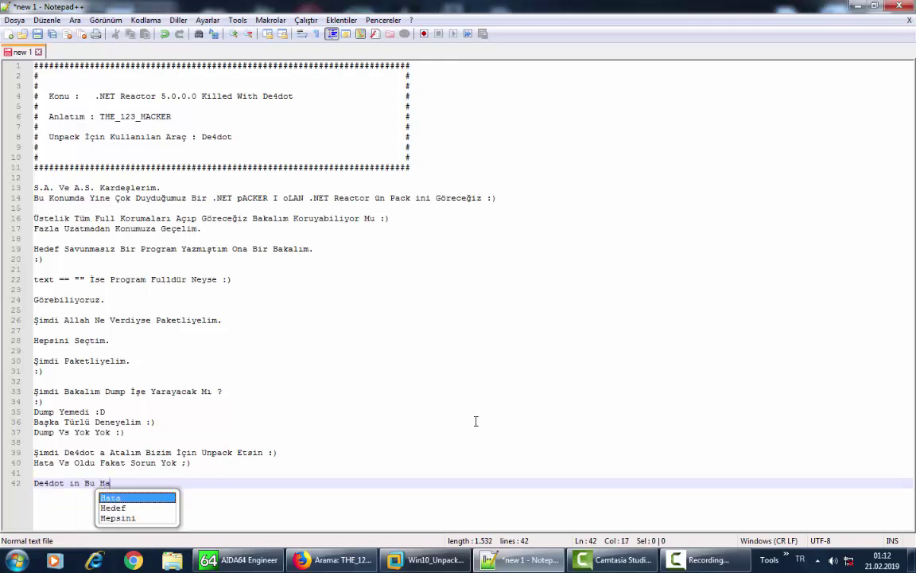
pyautogui.press('BackSpace')
pyautogui.write('alini Upload E')
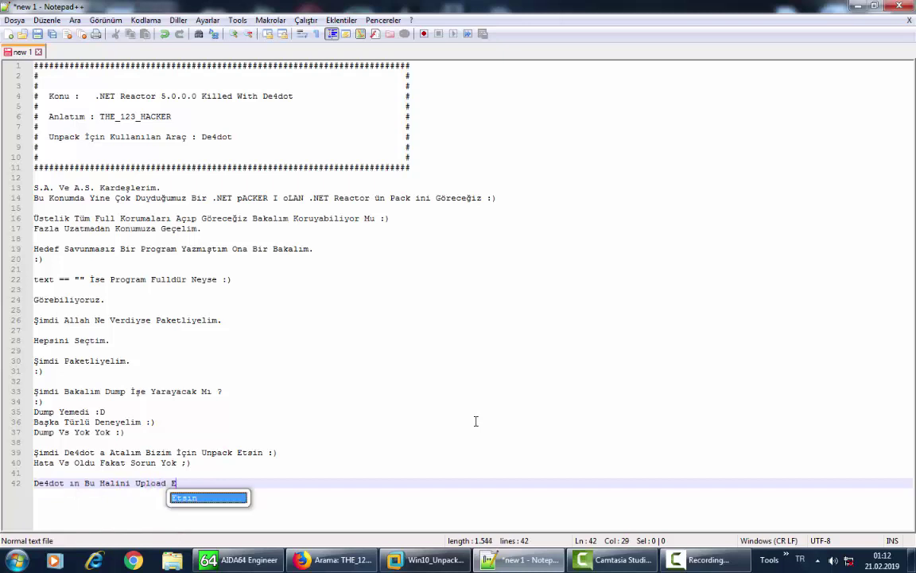
pyautogui.write('deri Upload Ederim.')
pyautogui.press('Return')
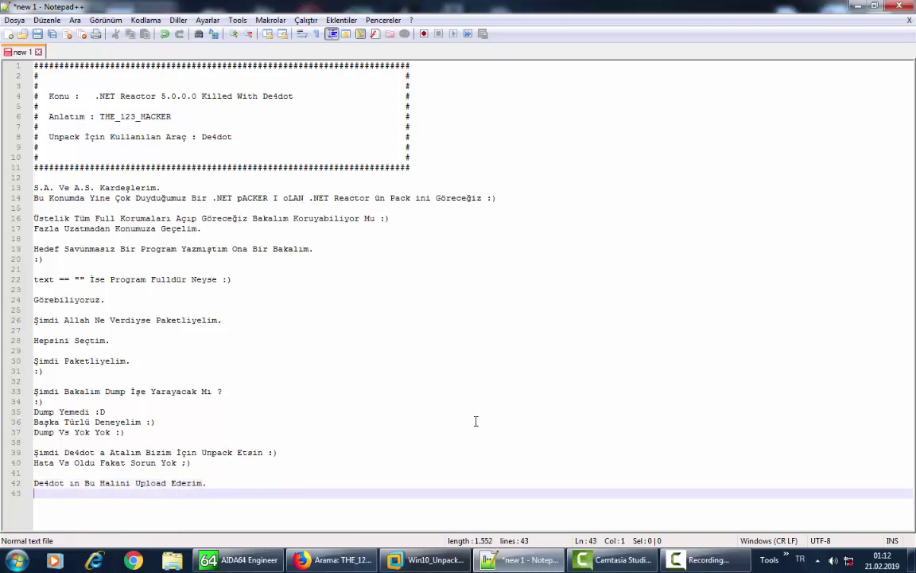
# - Add the lines "Bulunamayabilir :)" and, after a blank line, "Neyse Crack Yapıp Videomuzu Sonlandıralım :)" to the end of the notes
pyautogui.write('Bulunamayabilir')
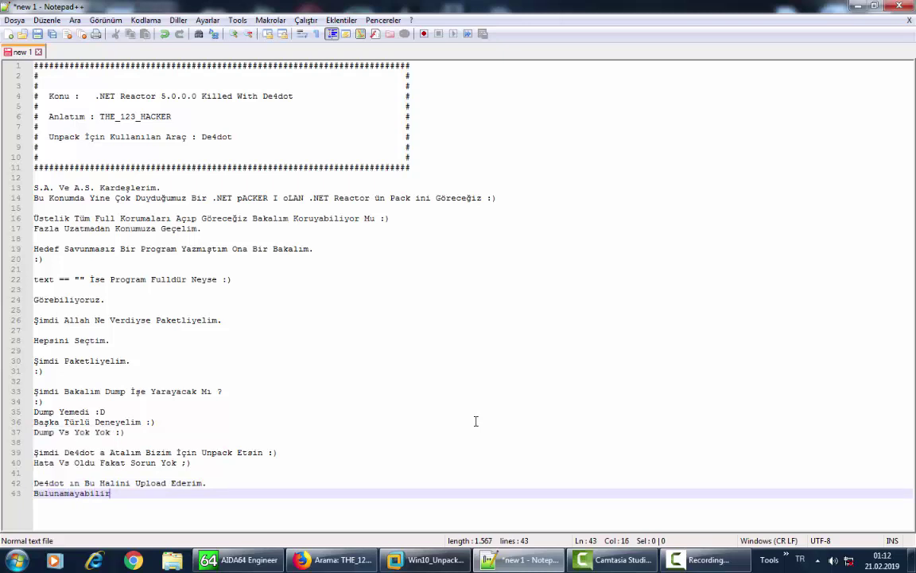
pyautogui.write(' :)')
pyautogui.press('Return')
pyautogui.press('Return')
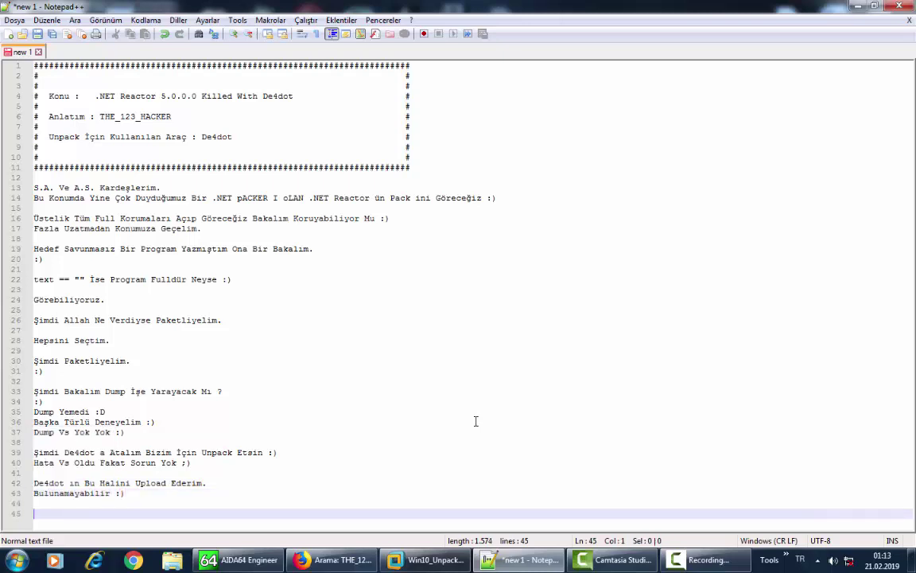
pyautogui.write('Neyse Crack Yapıp Videomuzu Sonland')
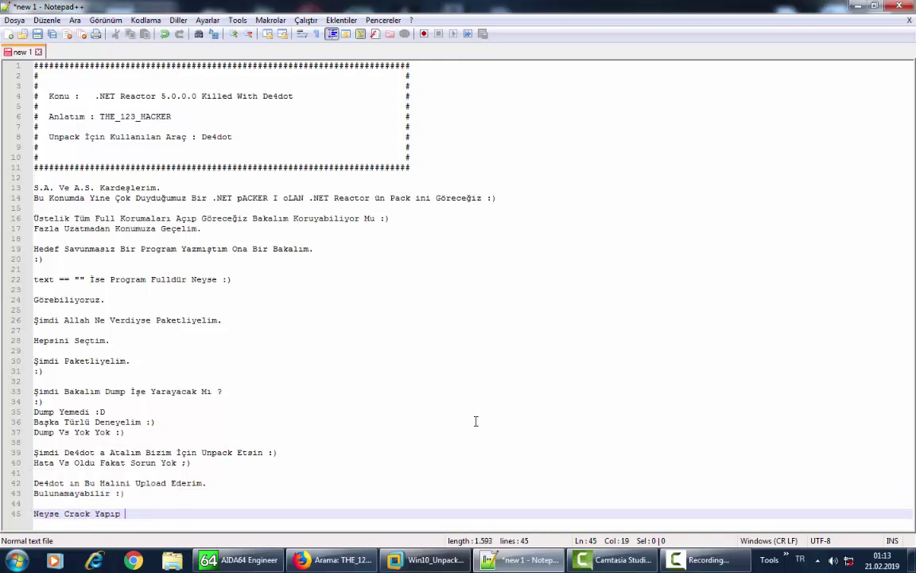
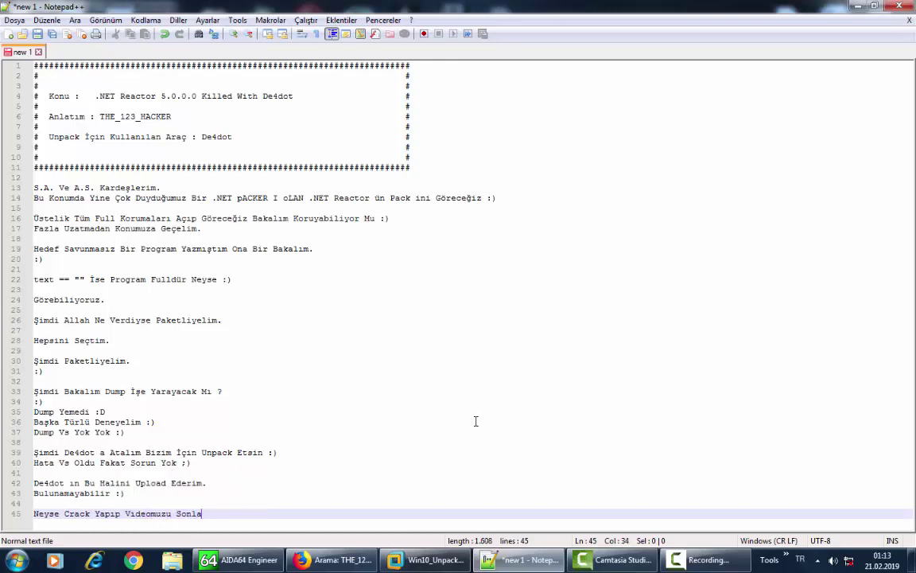
pyautogui.write('ıralım :)')
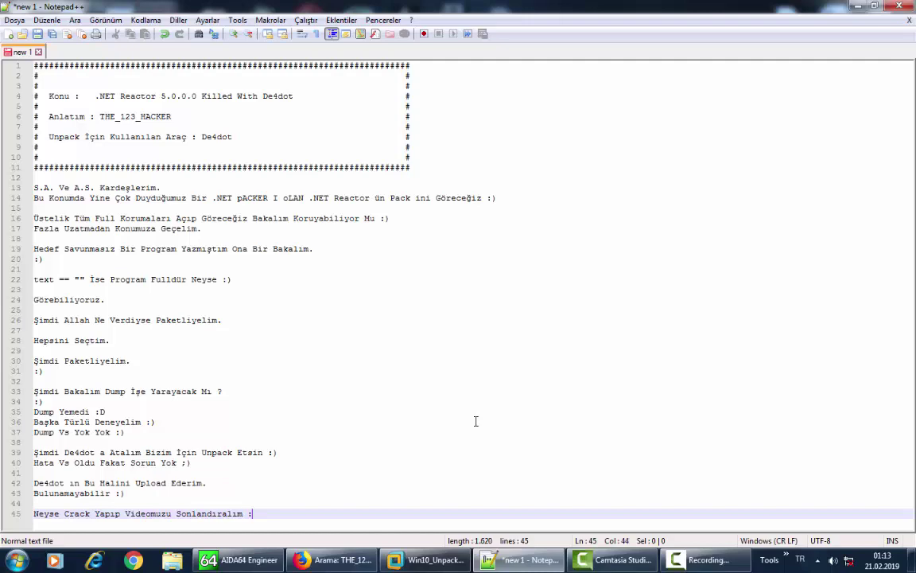